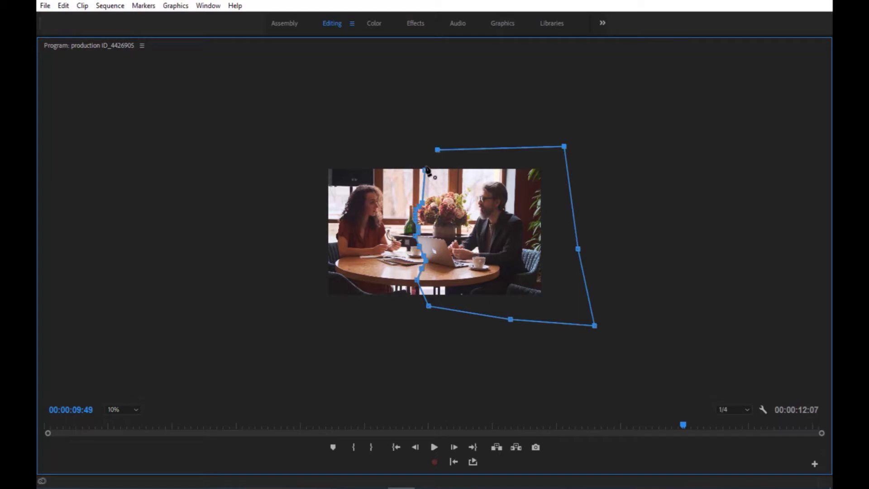
# Close the opacity mask path around the man's half of the picture at its starting point.
pyautogui.click(424, 170)
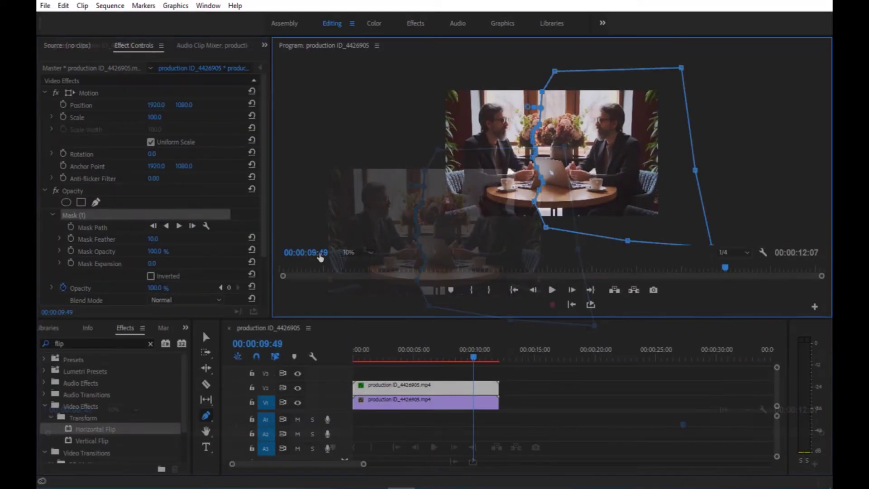
pyautogui.click(350, 252)
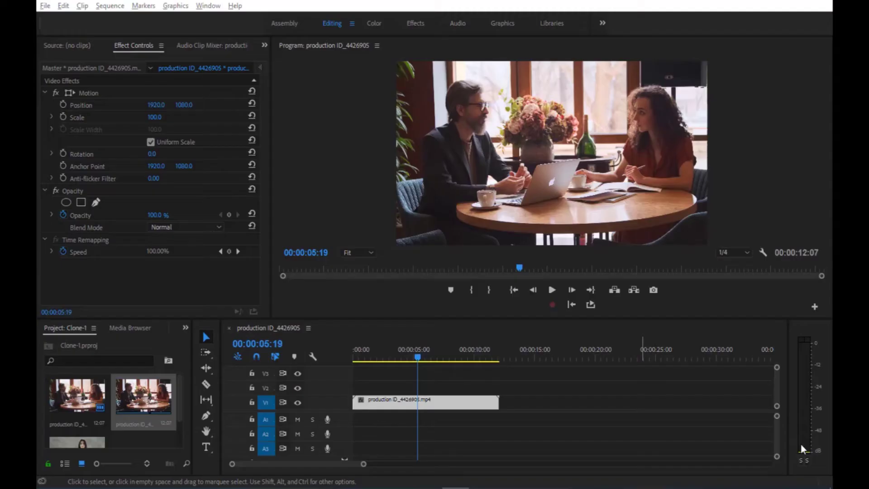
# Duplicate the production ID_4426905.mp4 clip from track V1 onto track V2.
pyautogui.click(430, 403)
pyautogui.moveTo(443, 403); pyautogui.dragTo(439, 390)
# Search the effects for "flip" and apply Horizontal Flip to the clip on V2.
pyautogui.click(185, 327)
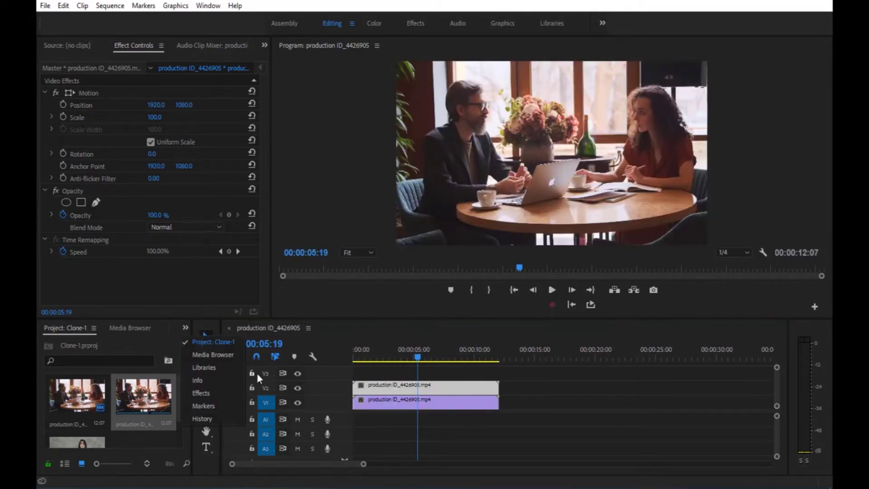
pyautogui.click(224, 393)
pyautogui.click(99, 343)
pyautogui.write('flip')
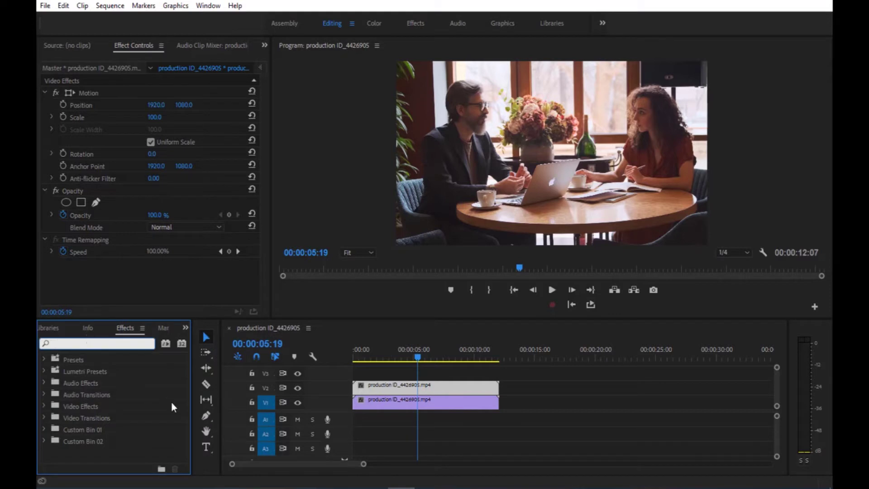
pyautogui.press('Return')
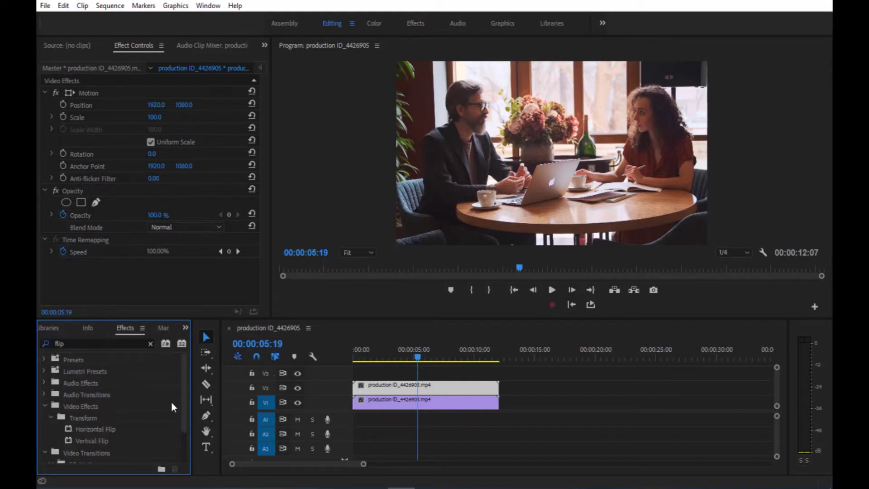
pyautogui.moveTo(105, 428); pyautogui.dragTo(482, 392)
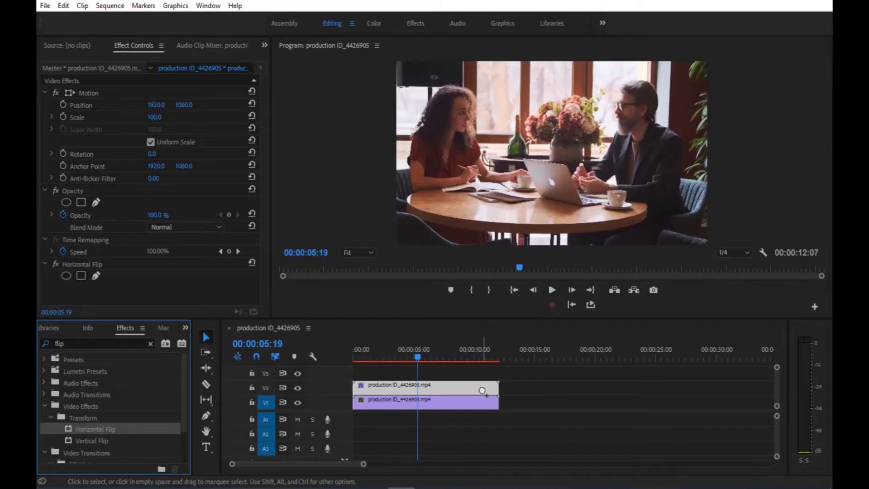
# At 00:00:09:00, start a free-draw bezier opacity mask on the V2 clip, from the picture's top edge down towards the flowers.
pyautogui.click(461, 361)
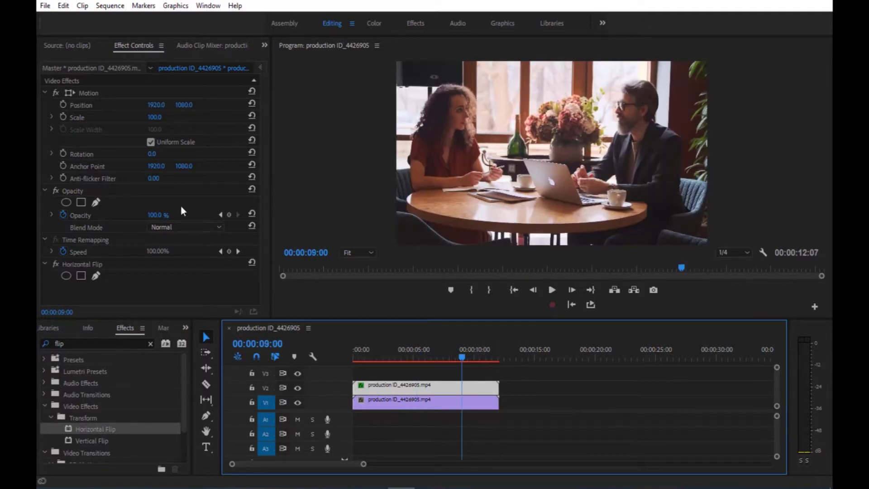
pyautogui.click(102, 191)
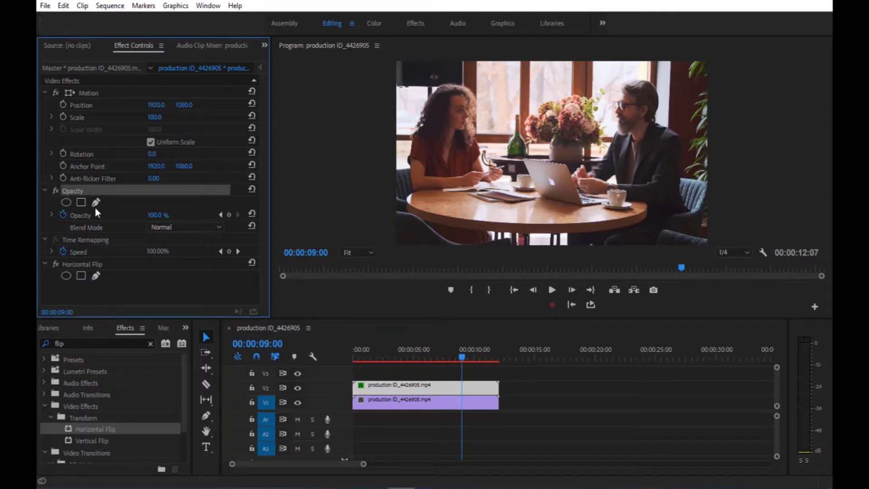
pyautogui.click(95, 202)
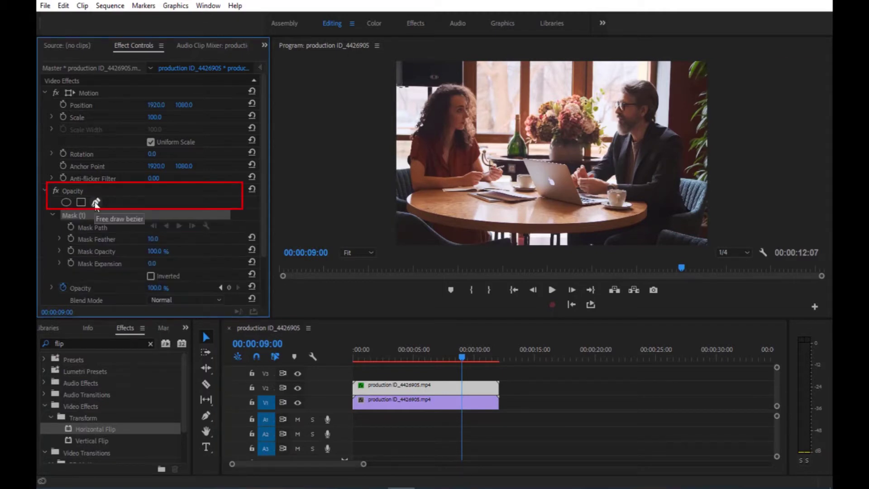
pyautogui.click(538, 63)
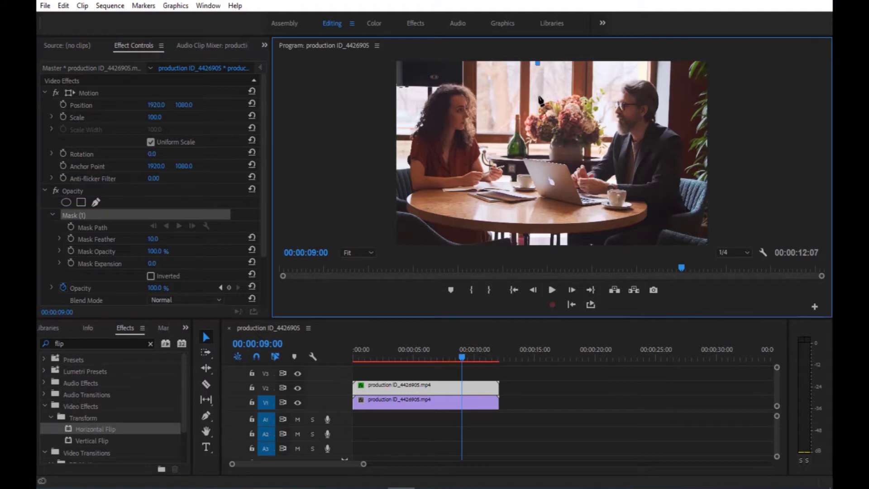
pyautogui.click(534, 111)
# Continue the mask path down the outer edge of the flowers to a curved point beside the green bottle.
pyautogui.click(355, 256)
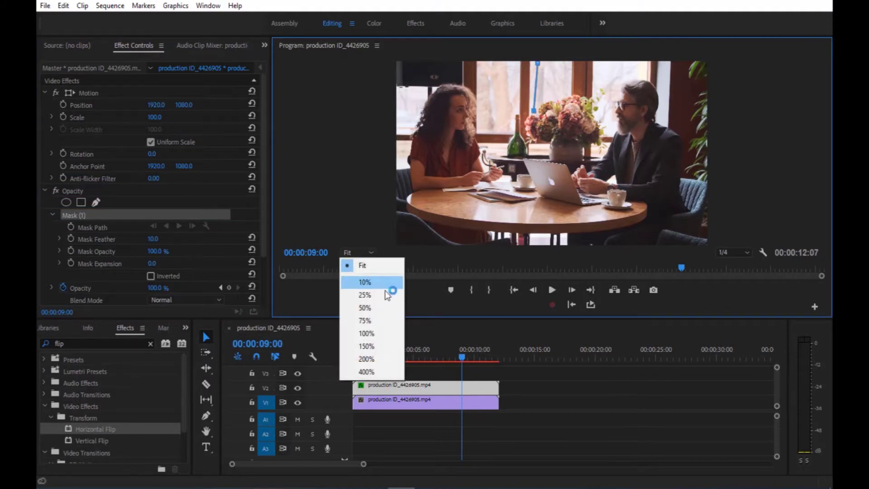
pyautogui.click(388, 359)
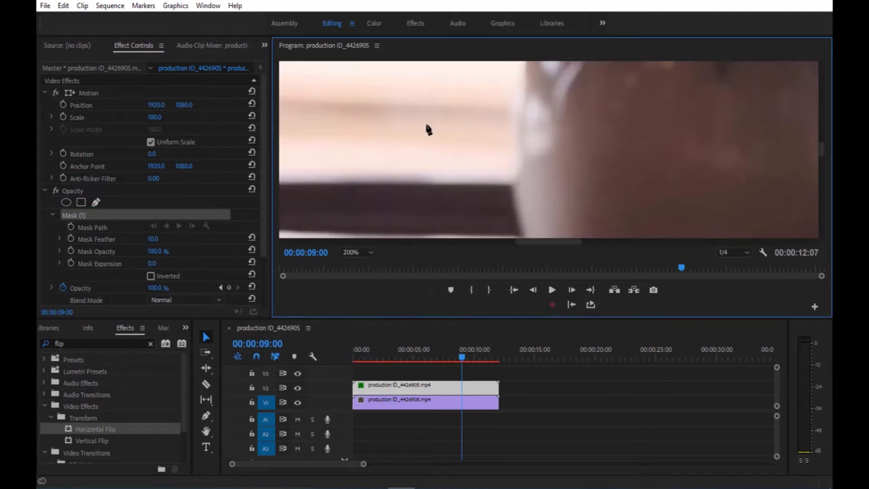
pyautogui.press('`')
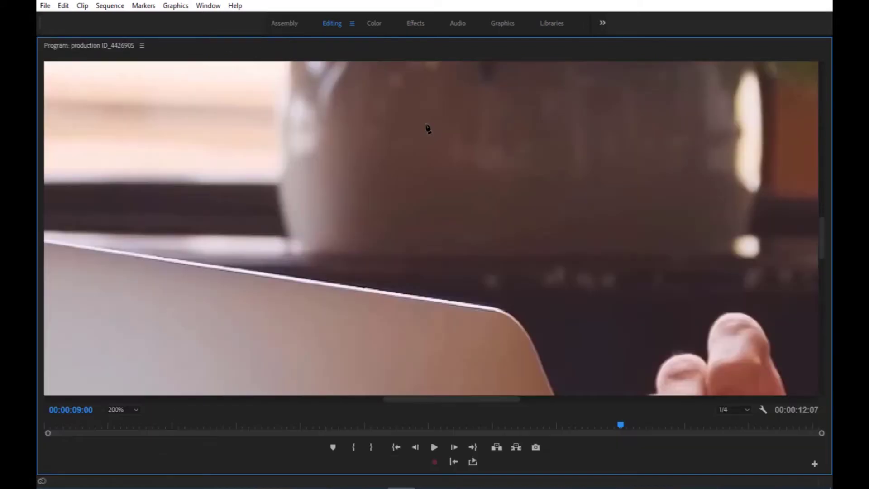
pyautogui.moveTo(821, 217); pyautogui.dragTo(729, 274)
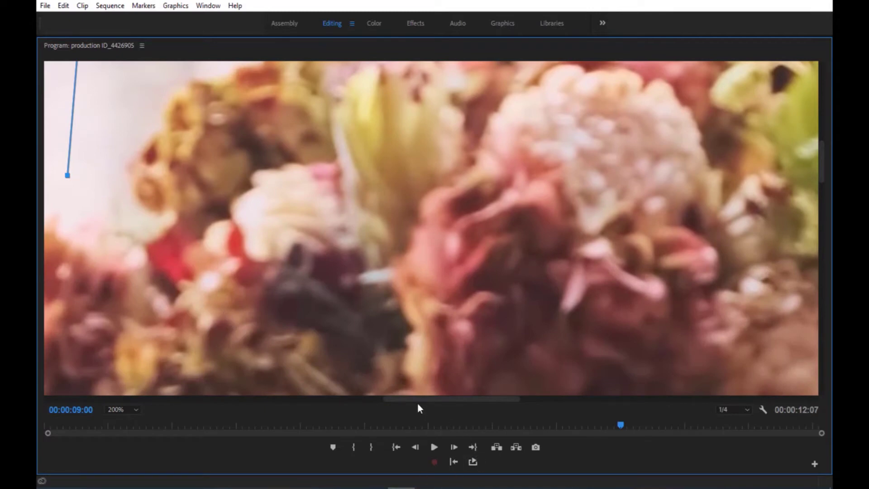
pyautogui.moveTo(416, 401); pyautogui.dragTo(348, 400)
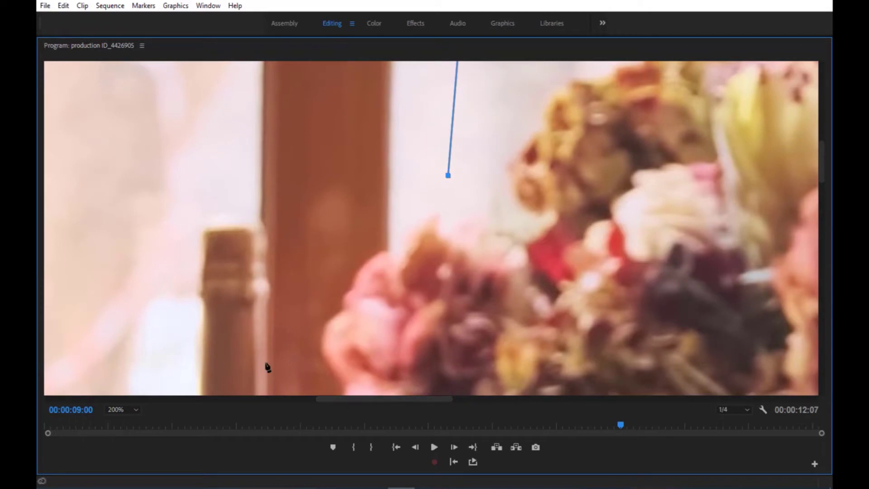
pyautogui.click(122, 409)
pyautogui.click(137, 357)
pyautogui.moveTo(823, 204); pyautogui.dragTo(800, 159)
pyautogui.click(275, 178)
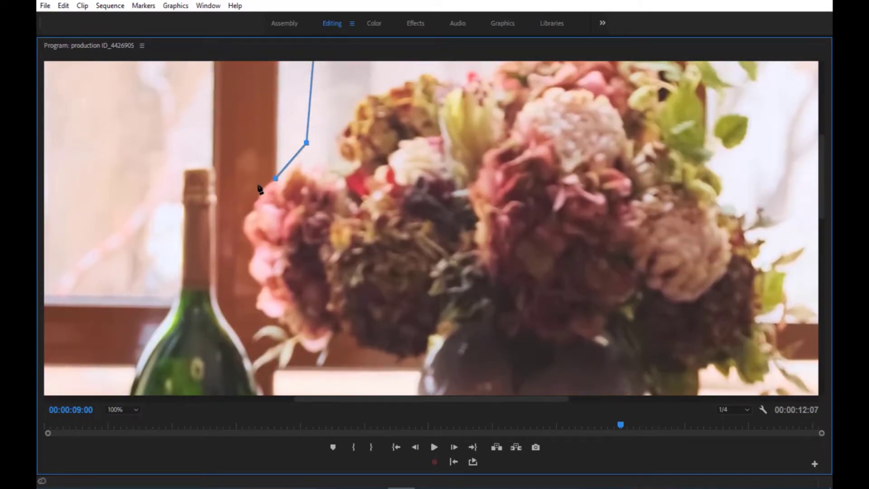
pyautogui.click(242, 209)
pyautogui.click(238, 314)
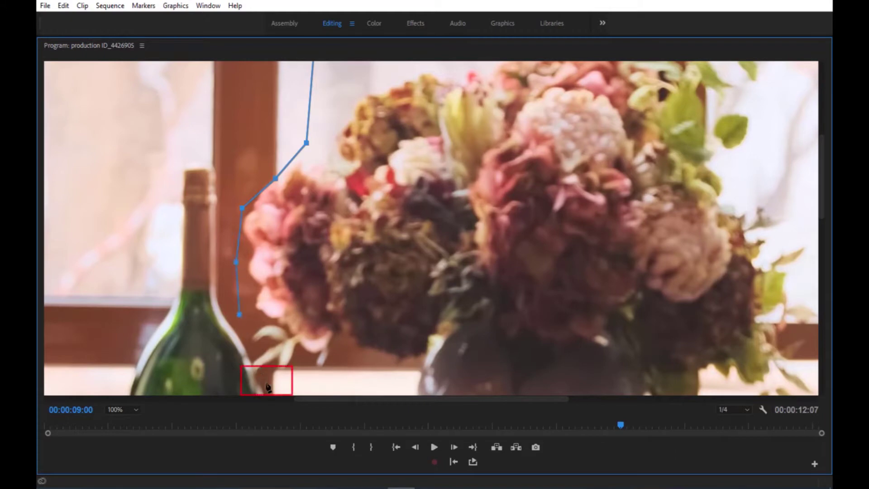
pyautogui.moveTo(265, 383); pyautogui.dragTo(280, 383)
# Extend the mask path along the laptop lid's outer edge and across the tabletop to the table's front edge.
pyautogui.press('space')
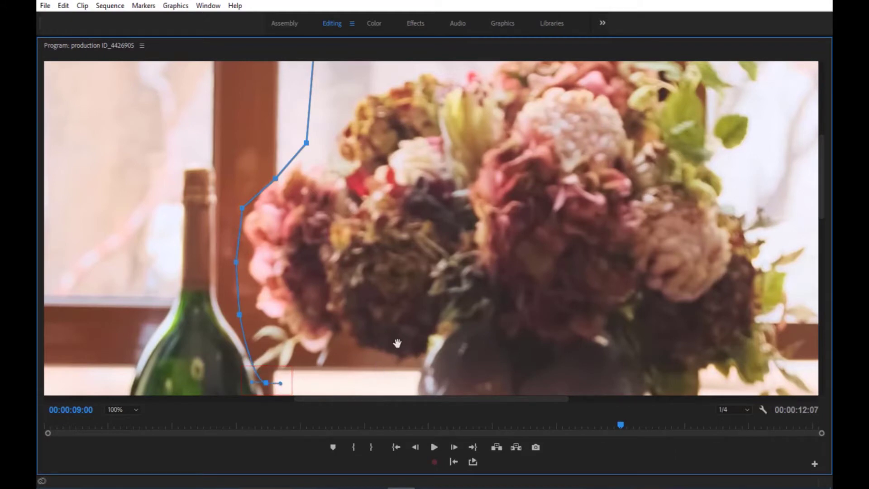
pyautogui.moveTo(398, 345); pyautogui.dragTo(387, 117)
pyautogui.moveTo(336, 223); pyautogui.dragTo(346, 192)
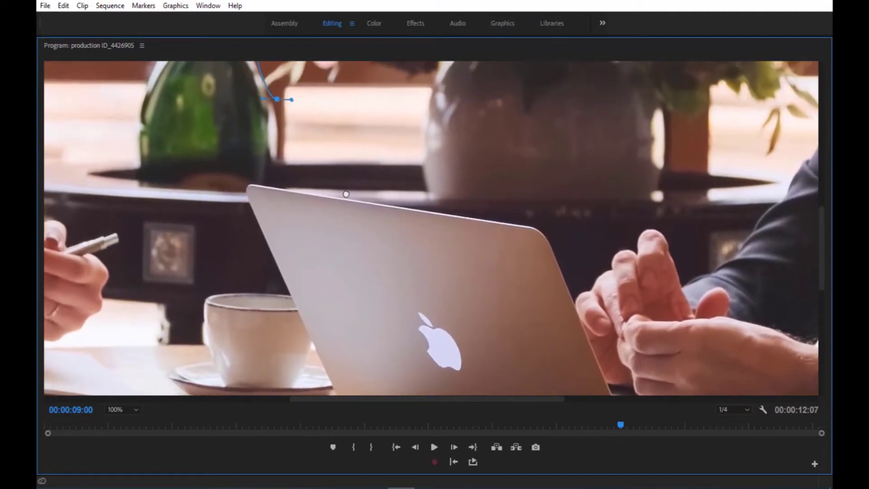
pyautogui.click(279, 155)
pyautogui.click(325, 237)
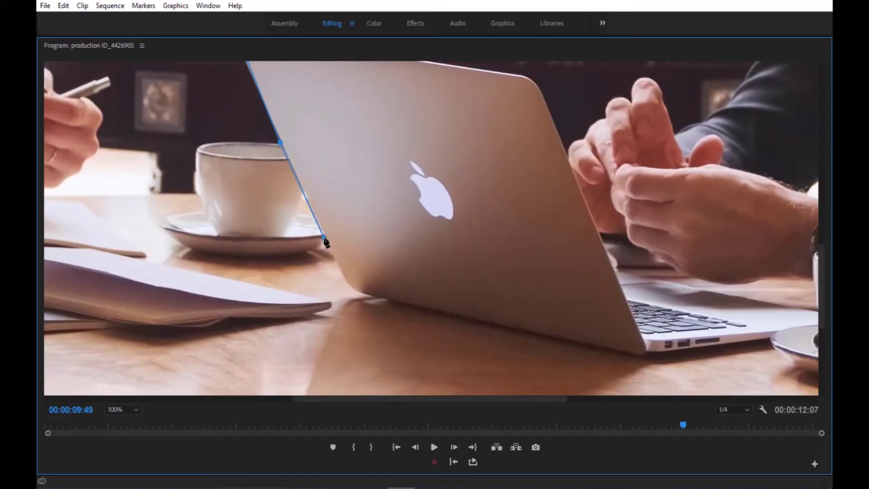
pyautogui.click(347, 286)
pyautogui.click(306, 366)
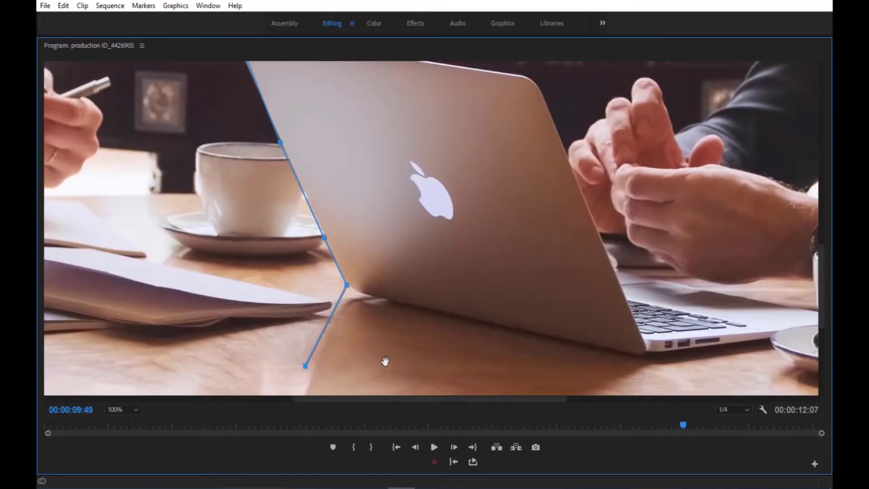
pyautogui.scroll(-5, 385, 361)
pyautogui.click(255, 311)
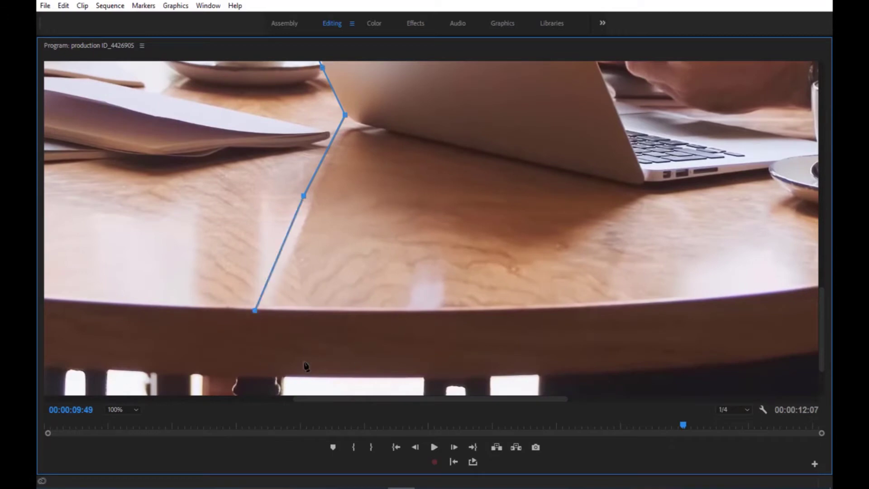
# Carry the mask path outside the frame around the man's side and close it at its first point.
pyautogui.click(135, 410)
pyautogui.click(116, 306)
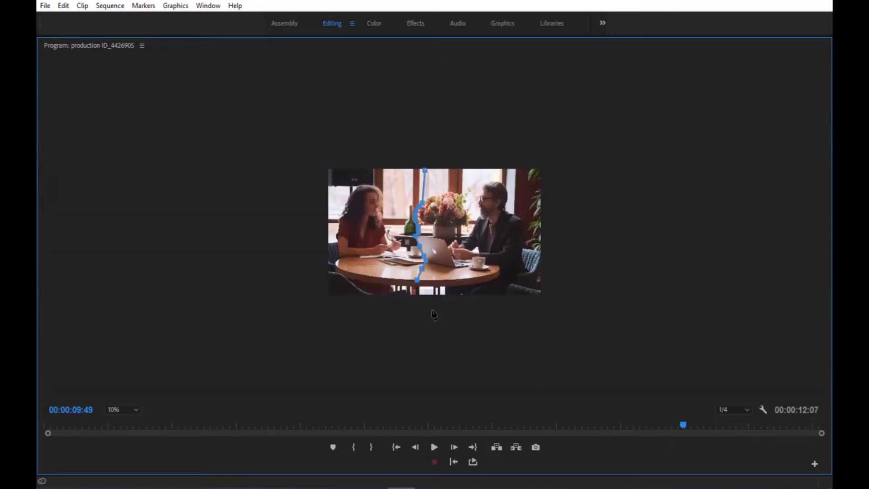
pyautogui.click(429, 306)
pyautogui.click(510, 319)
pyautogui.click(594, 325)
pyautogui.click(577, 249)
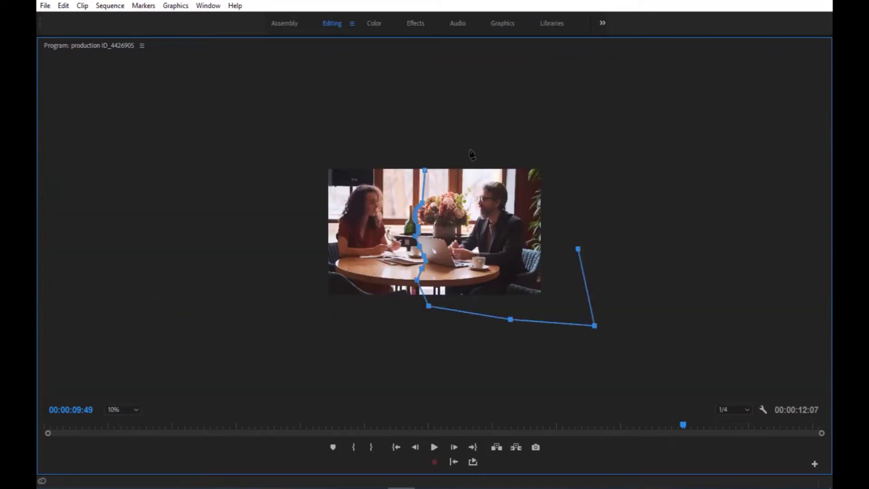
pyautogui.click(564, 147)
pyautogui.click(437, 149)
pyautogui.click(425, 171)
pyautogui.press('`')
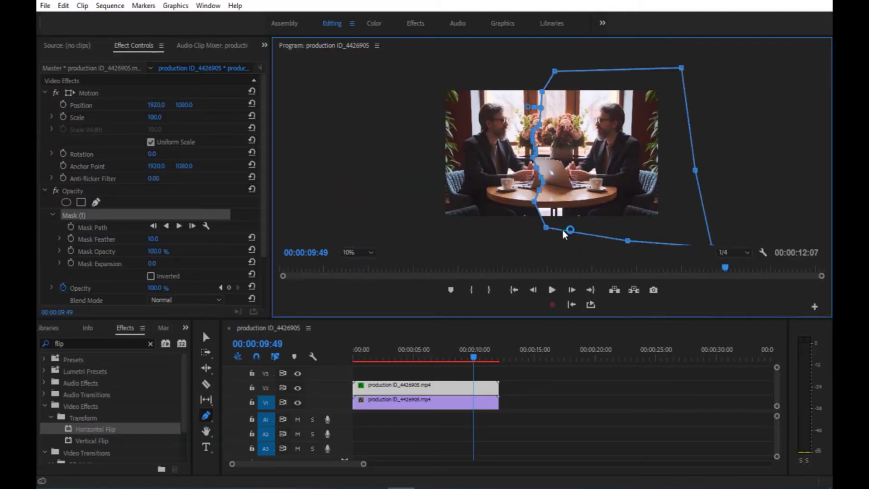
pyautogui.click(349, 250)
pyautogui.click(358, 281)
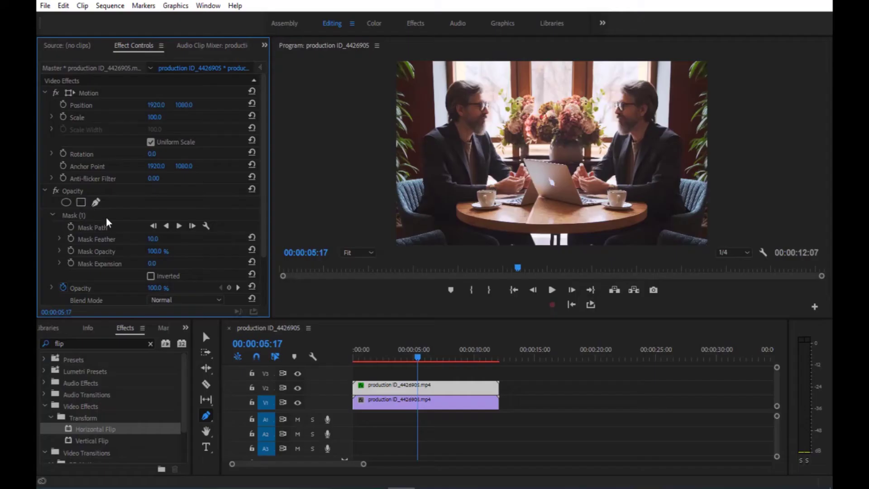
# Select Mask (1) and move its two points at the laptop's base and on the tabletop outward, away from the laptop.
pyautogui.click(106, 218)
pyautogui.press('h')
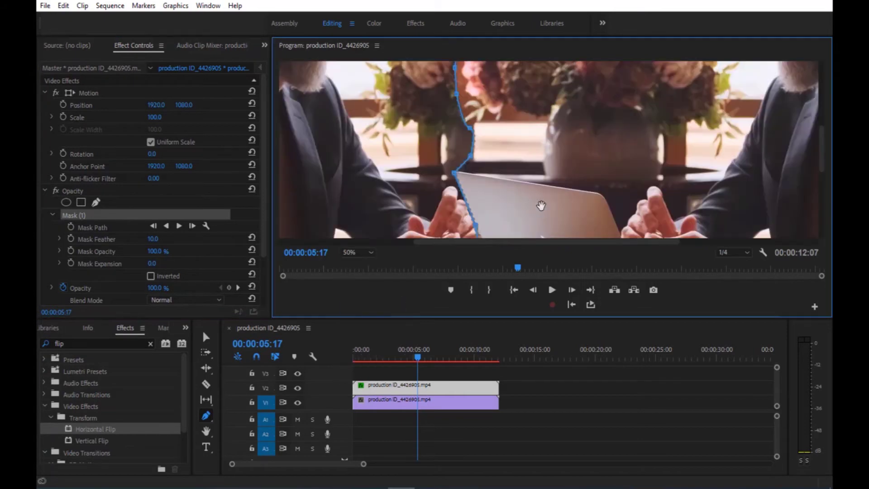
pyautogui.moveTo(540, 204); pyautogui.dragTo(601, 168)
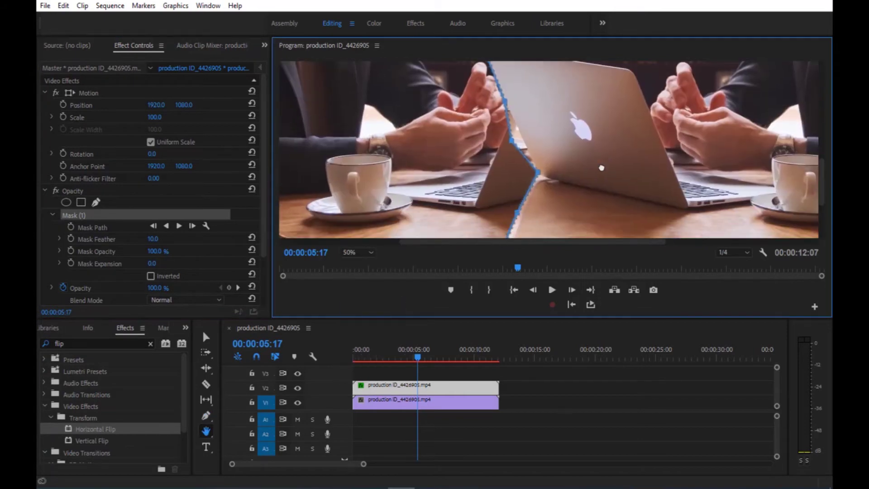
pyautogui.press('p')
pyautogui.moveTo(537, 172); pyautogui.dragTo(461, 170)
pyautogui.moveTo(518, 213); pyautogui.dragTo(400, 186)
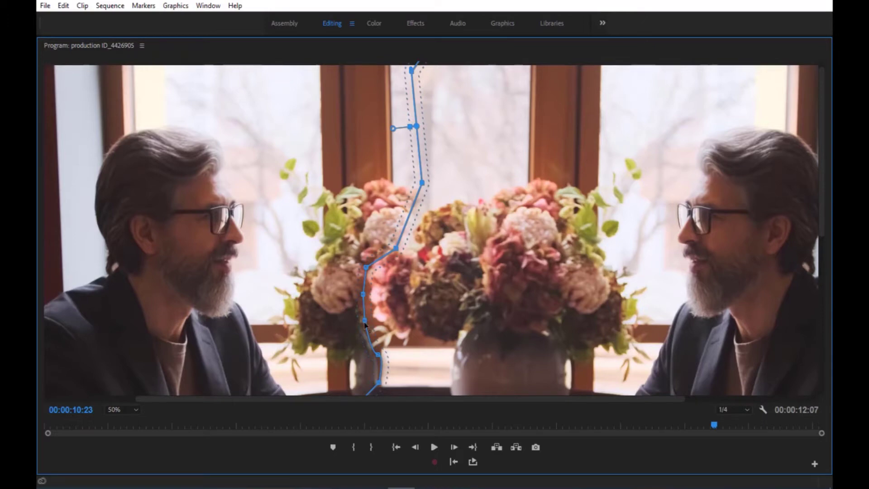
# Move the mask points beside the flowers and the vase inward to blend the seam between the two halves.
pyautogui.moveTo(367, 326); pyautogui.dragTo(388, 320)
pyautogui.moveTo(363, 294); pyautogui.dragTo(389, 272)
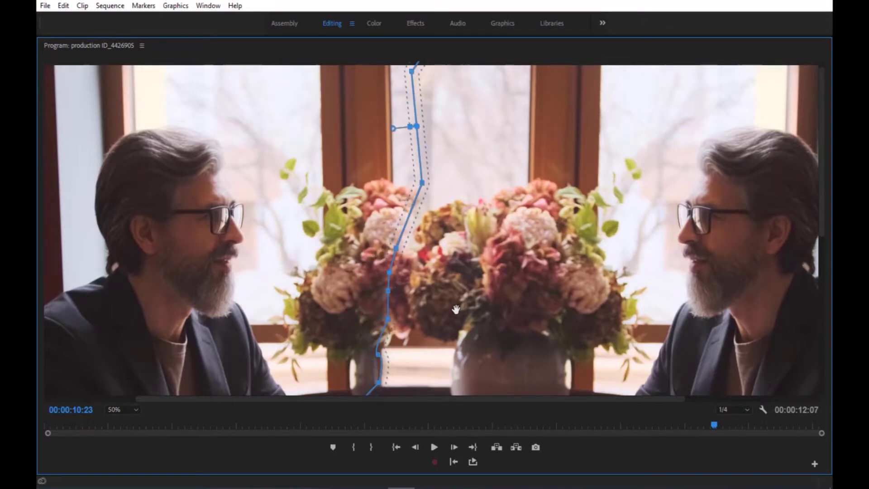
pyautogui.moveTo(821, 186); pyautogui.dragTo(826, 272)
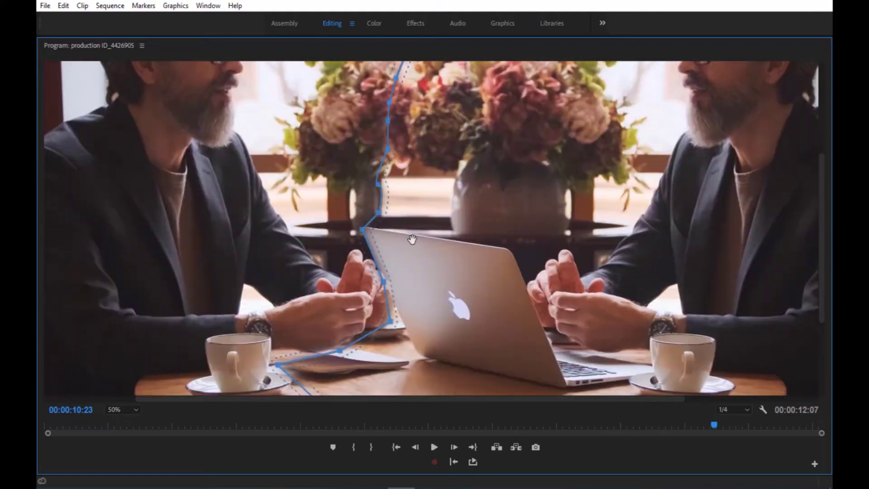
pyautogui.moveTo(381, 213); pyautogui.dragTo(385, 217)
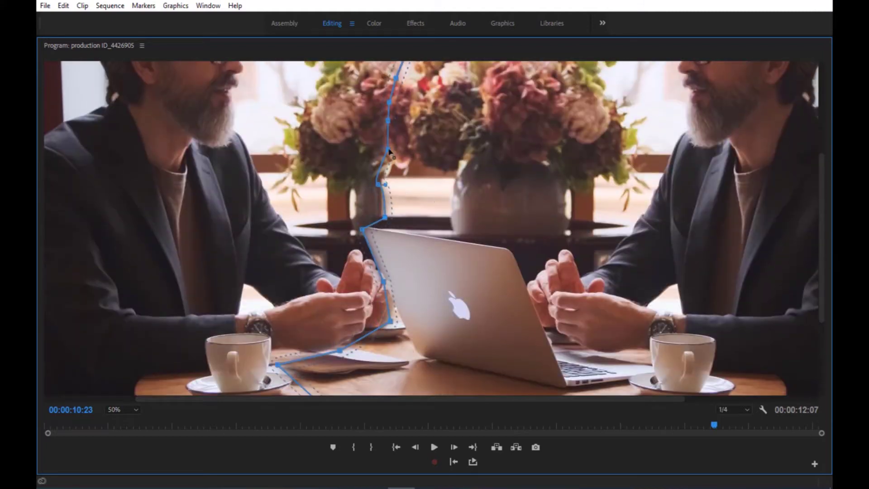
pyautogui.moveTo(389, 150); pyautogui.dragTo(400, 154)
pyautogui.moveTo(379, 185); pyautogui.dragTo(387, 188)
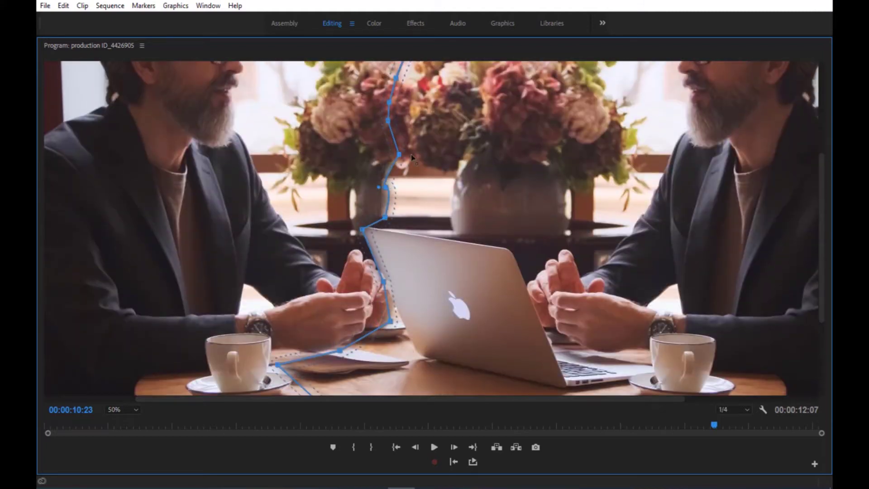
pyautogui.click(121, 410)
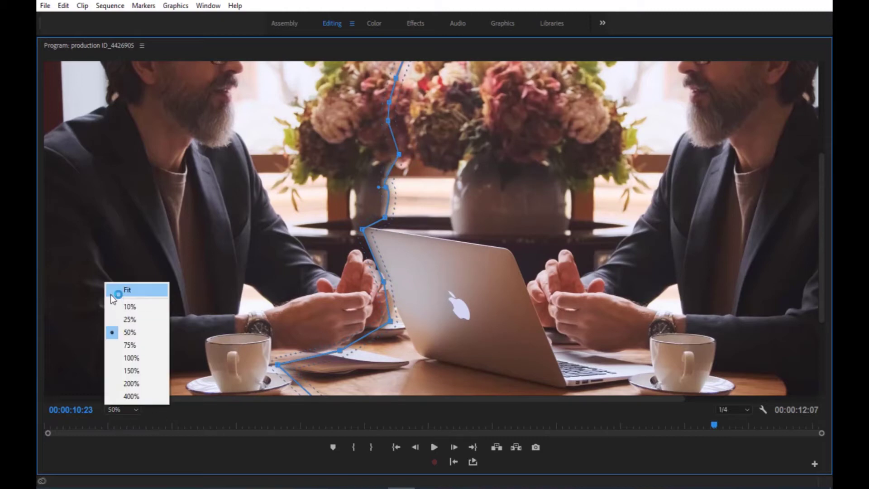
pyautogui.click(115, 292)
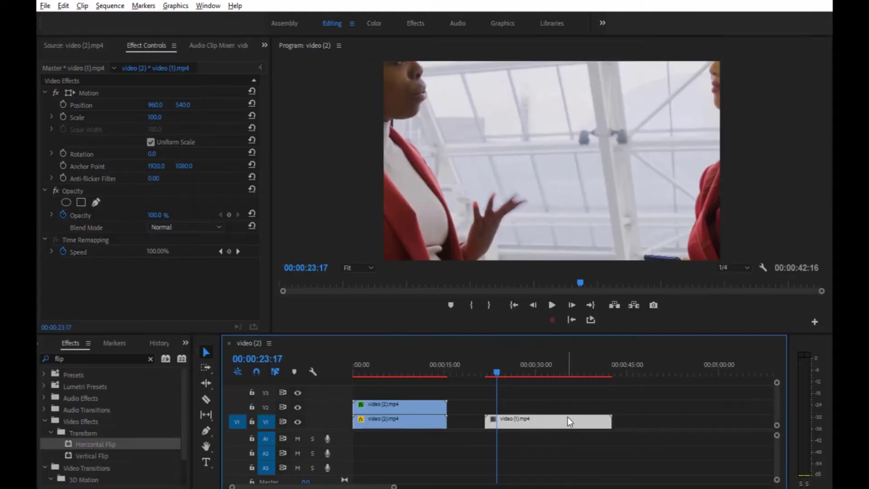
# Scale the video (1).mp4 clip on V1 to the frame size.
pyautogui.rightClick(567, 416)
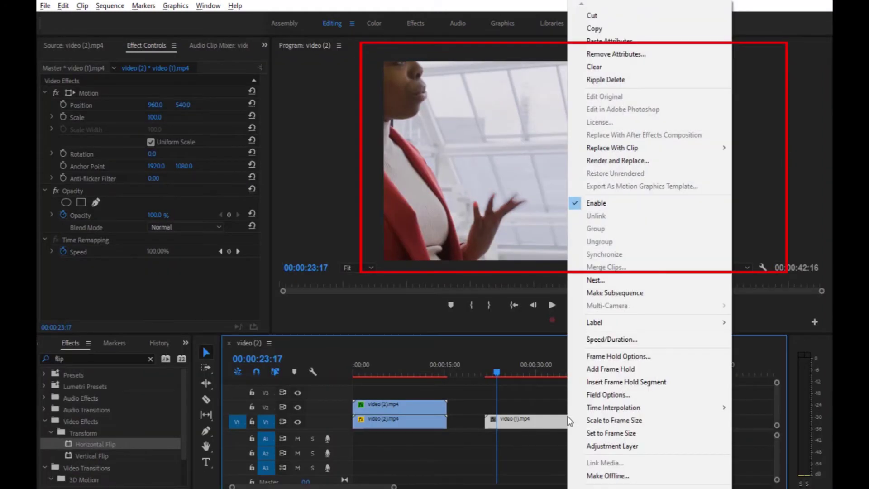
pyautogui.click(653, 421)
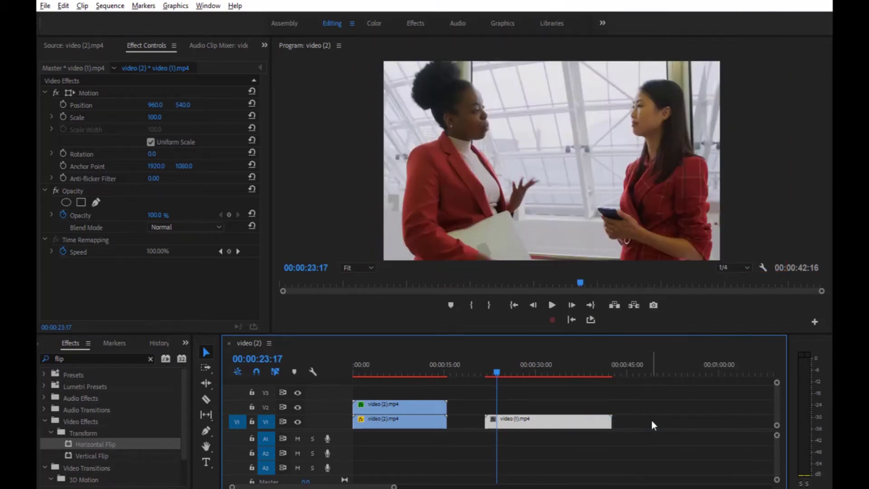
# Duplicate the video (1).mp4 clip onto V2 directly above the original and apply the Horizontal Flip effect to the copy.
pyautogui.click(486, 372)
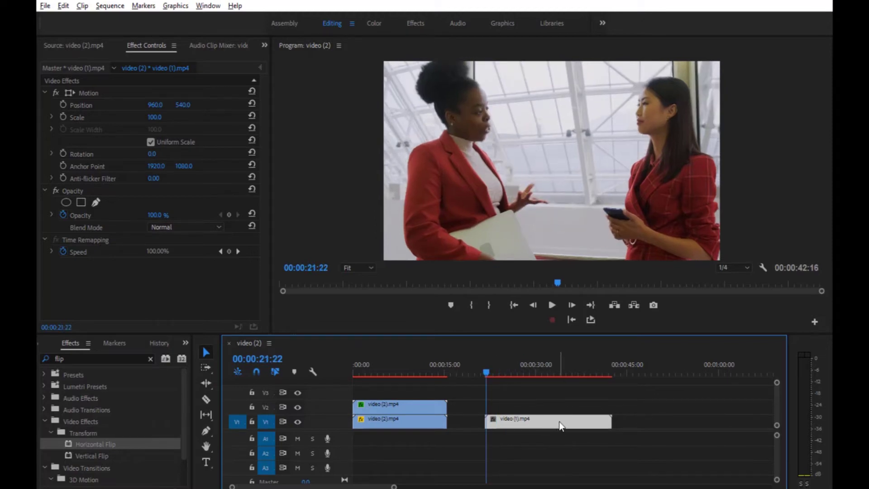
pyautogui.moveTo(561, 425); pyautogui.dragTo(562, 407)
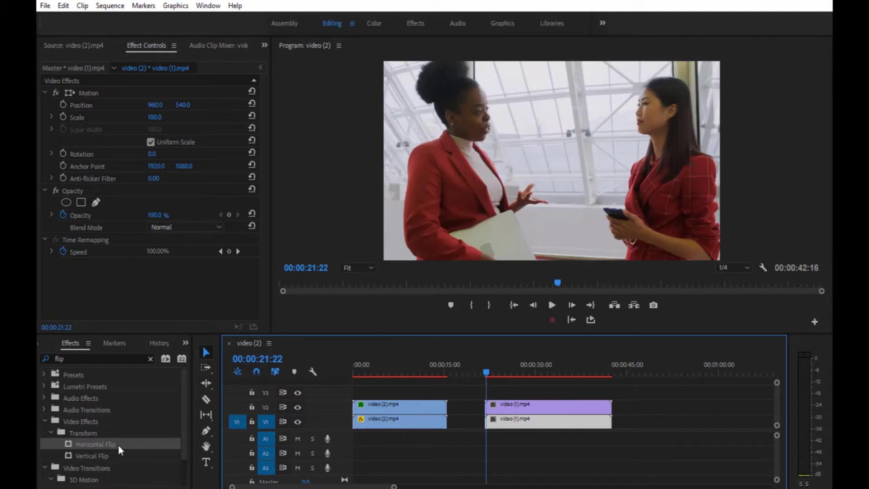
pyautogui.moveTo(118, 446); pyautogui.dragTo(538, 410)
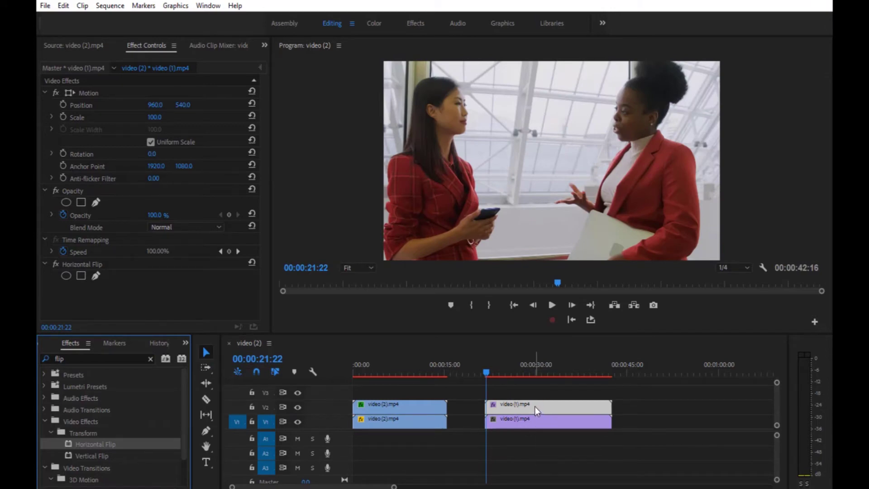
# Set the flipped V2 copy's opacity to 60% with the playhead at 00:00:33:01.
pyautogui.click(554, 372)
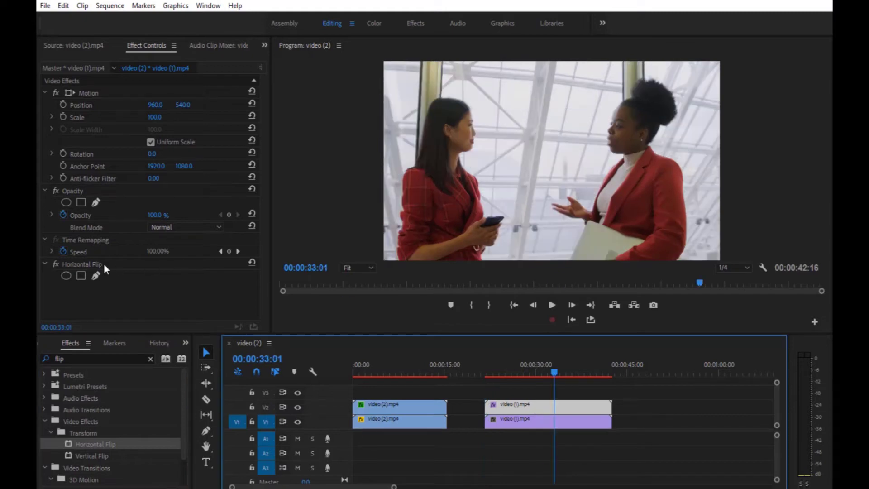
pyautogui.click(154, 215)
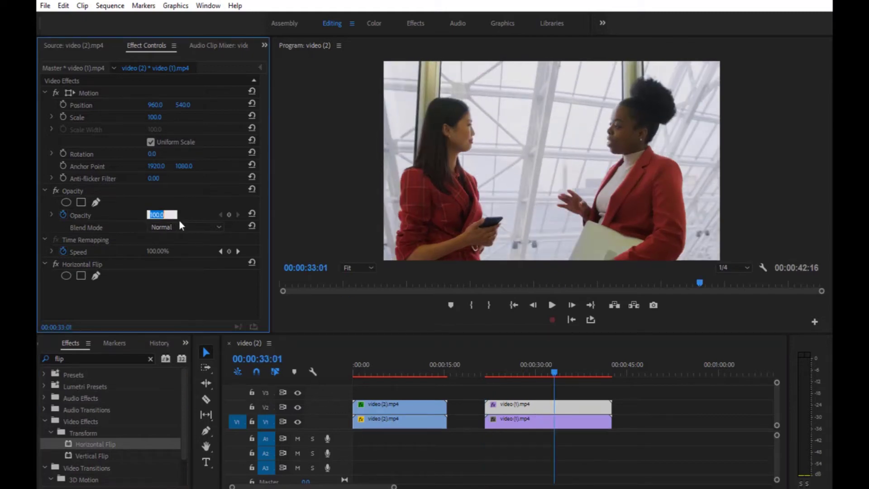
pyautogui.write('60')
pyautogui.press('Return')
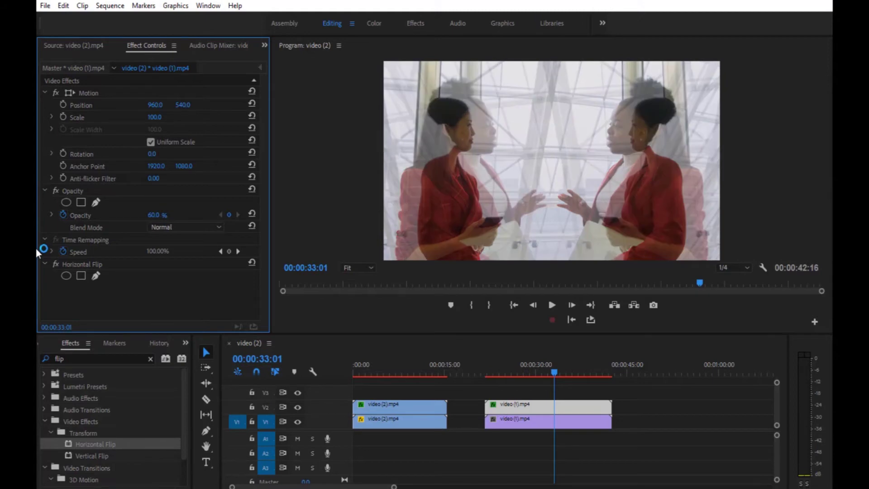
# Start a freehand opacity mask on the V2 copy, running the path down between the two facing women to below the frame.
pyautogui.click(96, 202)
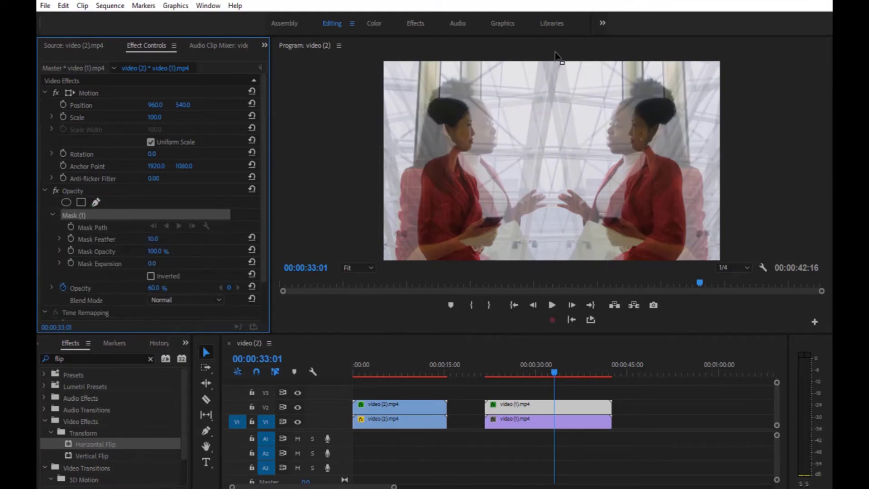
pyautogui.click(556, 60)
pyautogui.click(555, 63)
pyautogui.click(551, 221)
pyautogui.click(551, 247)
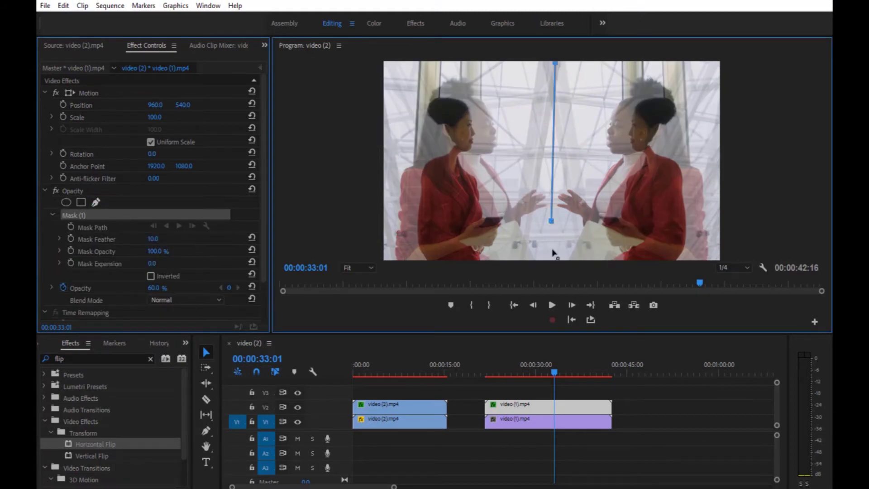
pyautogui.click(362, 267)
pyautogui.click(359, 297)
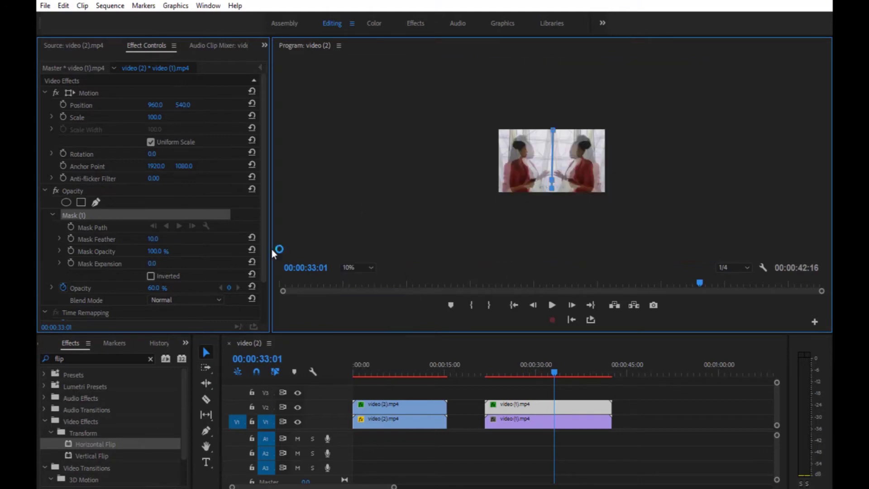
pyautogui.click(362, 267)
pyautogui.click(390, 309)
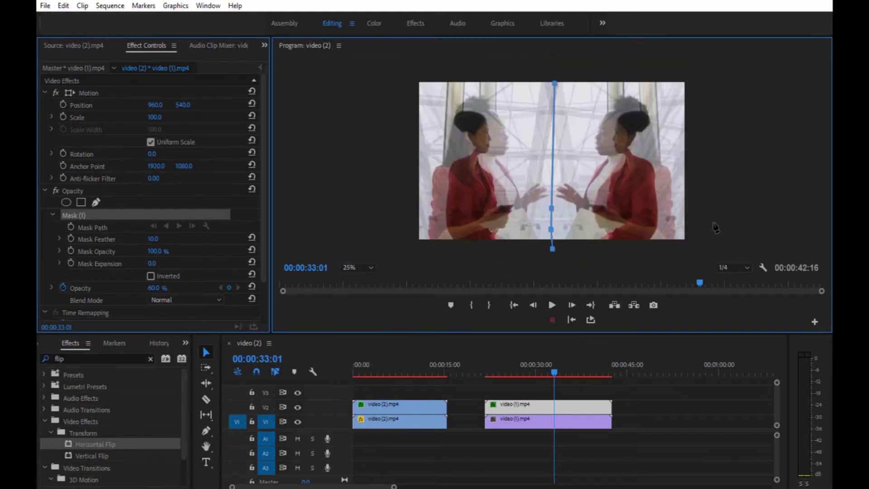
# Carry the mask path outside the frame around the right-hand woman and over the top edge, closing it at its first point.
pyautogui.click(694, 245)
pyautogui.click(711, 196)
pyautogui.click(548, 62)
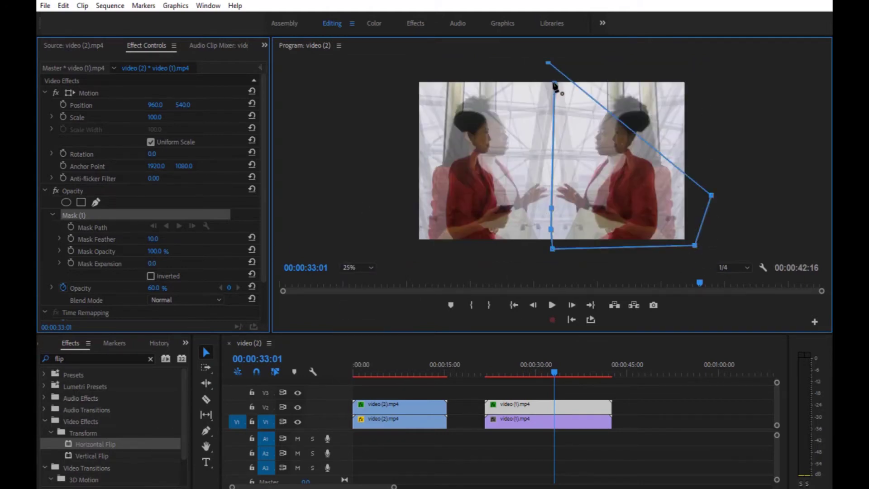
pyautogui.hotkey('ctrl', 'z')
pyautogui.click(696, 82)
pyautogui.click(667, 62)
pyautogui.click(536, 68)
pyautogui.click(554, 83)
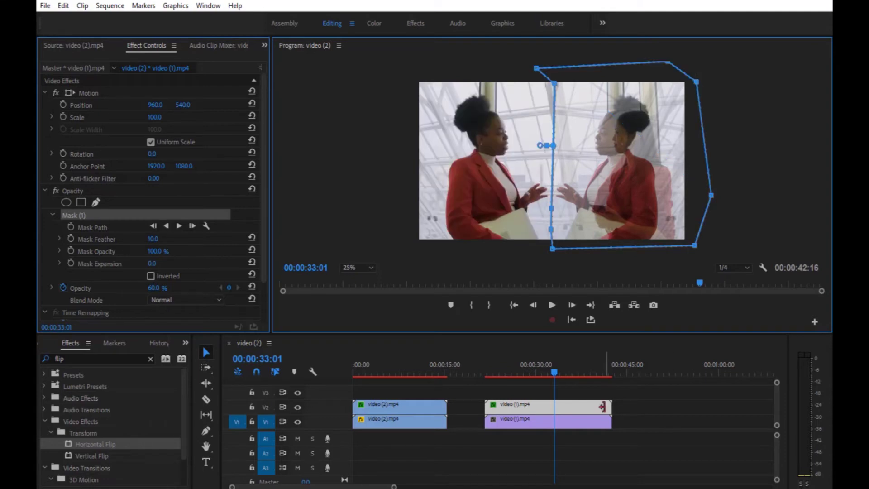
# Restore the masked V2 copy's opacity to 100% and play the result from the start of the clips.
pyautogui.click(587, 403)
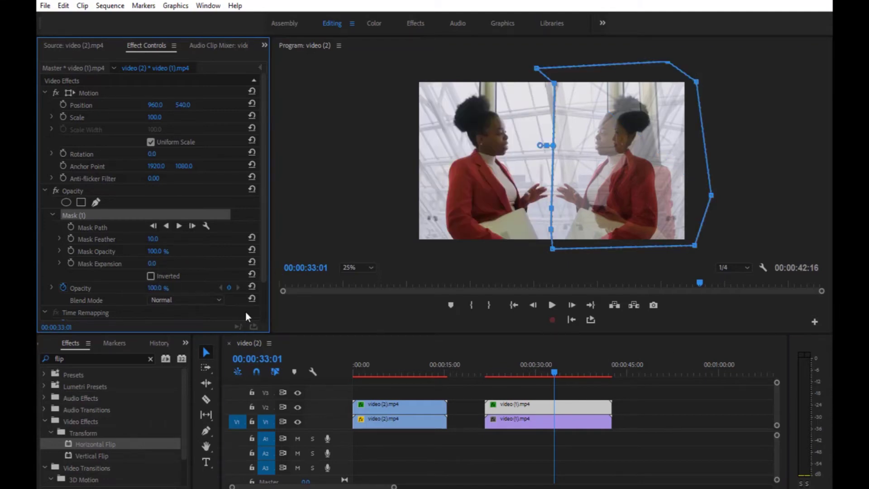
pyautogui.click(484, 366)
pyautogui.press('space')
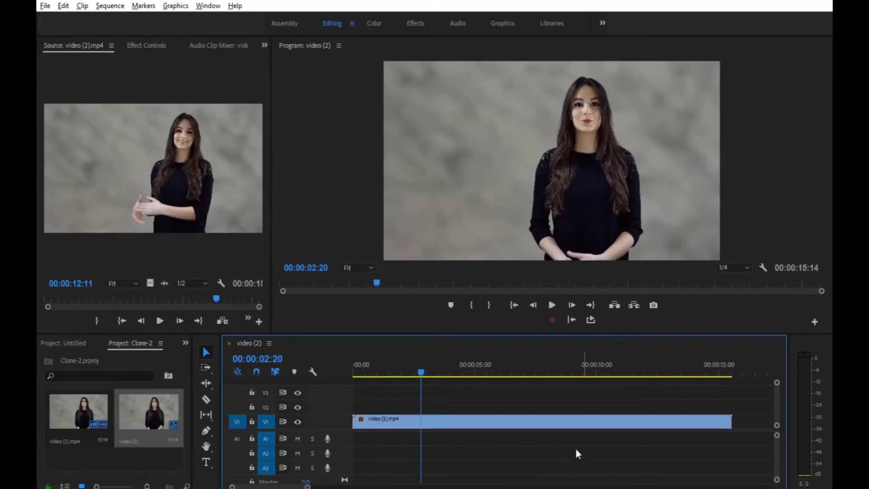
# Duplicate the video (2).mp4 clip of the standing woman from V1 onto V2, aligned at the sequence start.
pyautogui.click(513, 426)
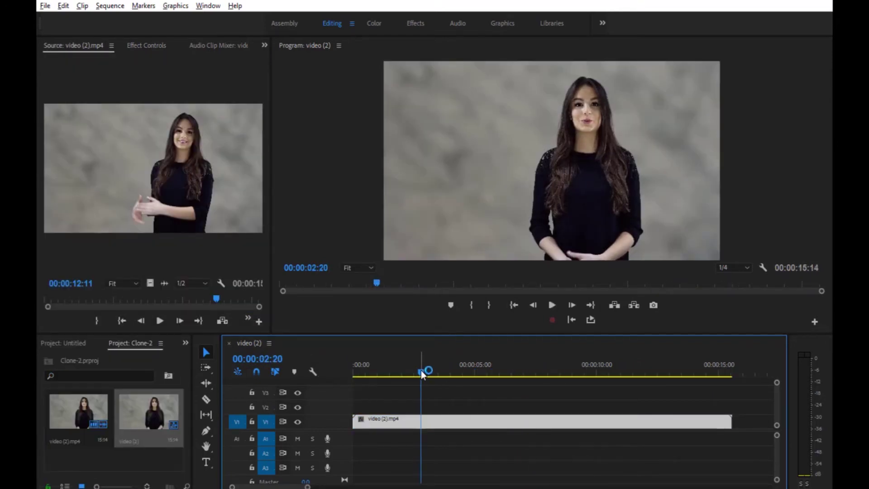
pyautogui.press('Home')
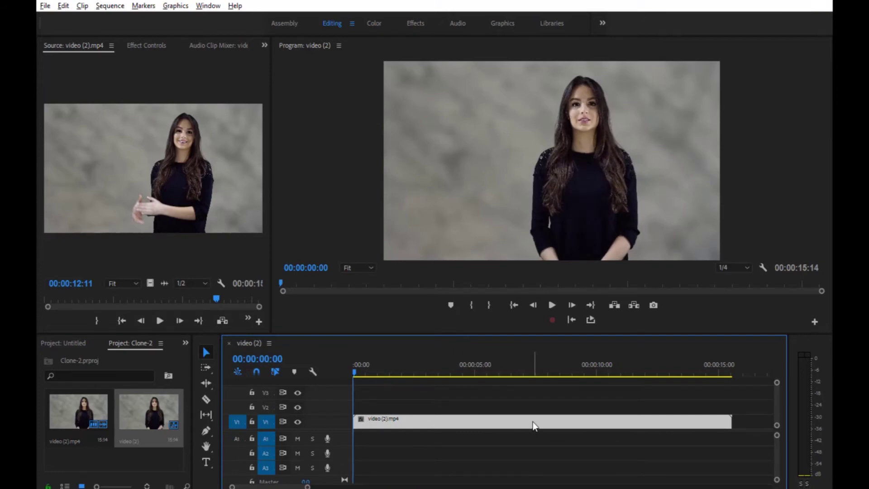
pyautogui.moveTo(533, 423); pyautogui.dragTo(513, 408)
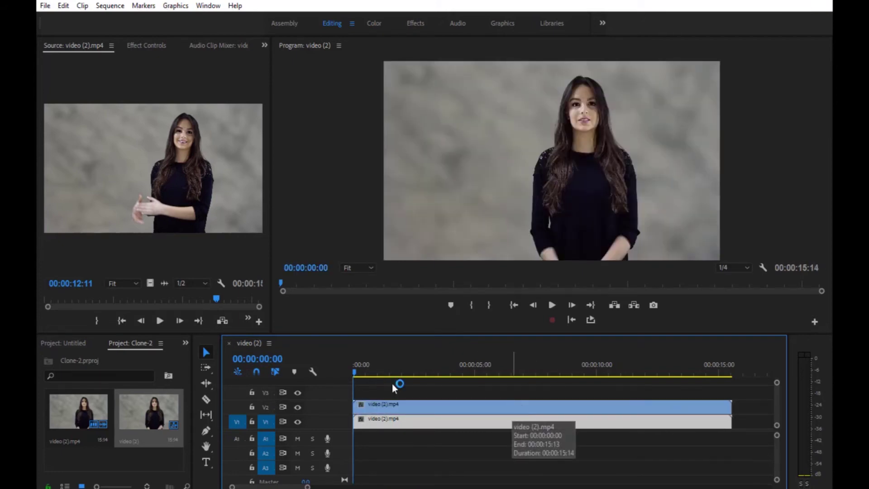
# Apply the Horizontal Flip effect to the video (2).mp4 copy on V2.
pyautogui.click(185, 343)
pyautogui.click(222, 404)
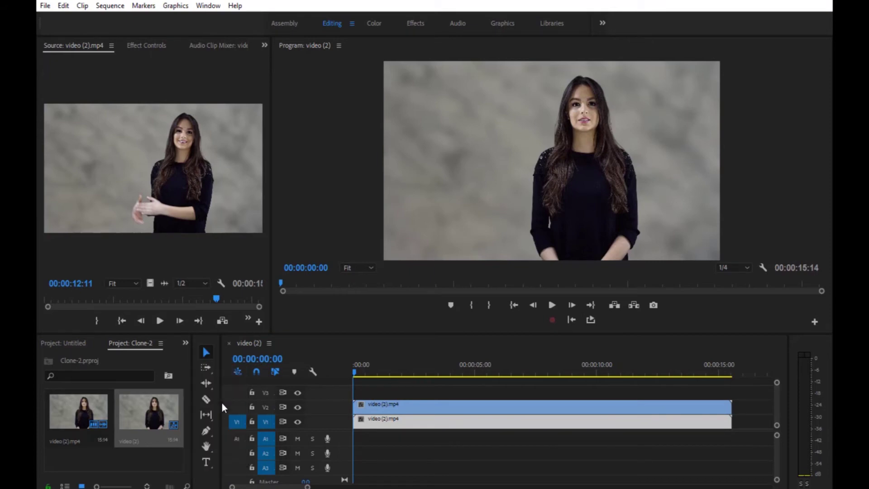
pyautogui.moveTo(316, 424); pyautogui.dragTo(557, 408)
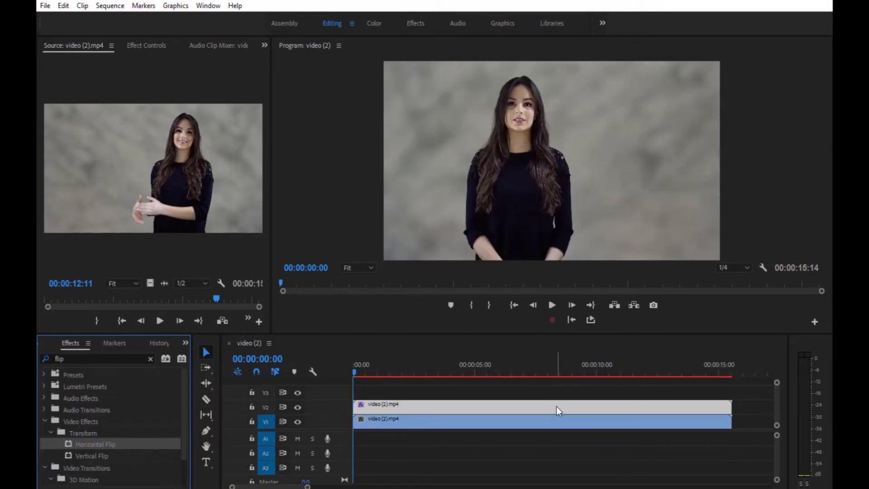
# Show the effect settings of the flipped V2 copy and set its opacity to 60%.
pyautogui.click(265, 45)
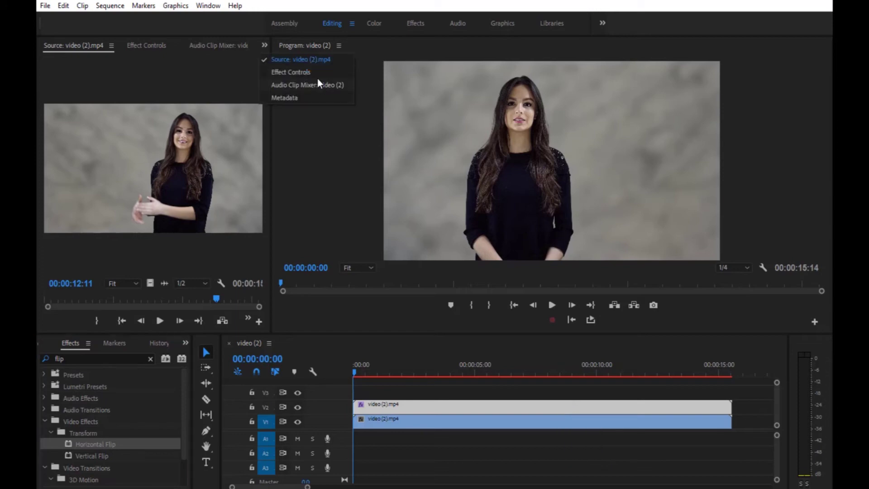
pyautogui.click(308, 72)
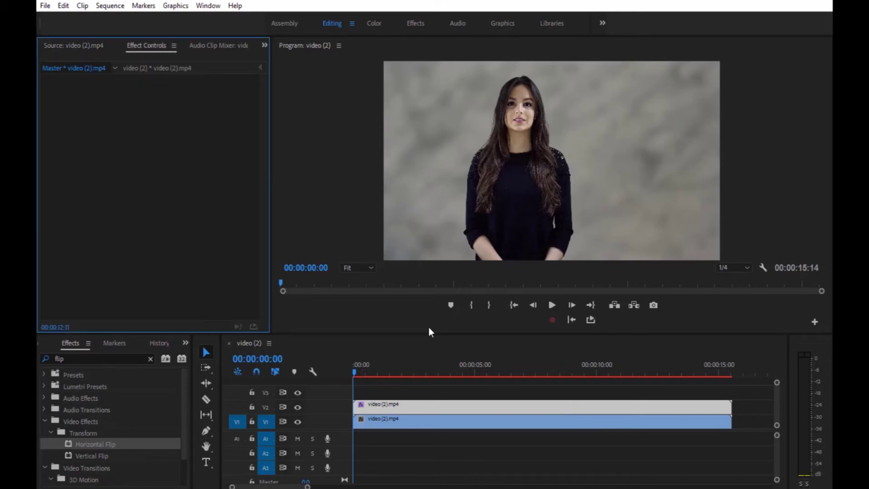
pyautogui.click(543, 403)
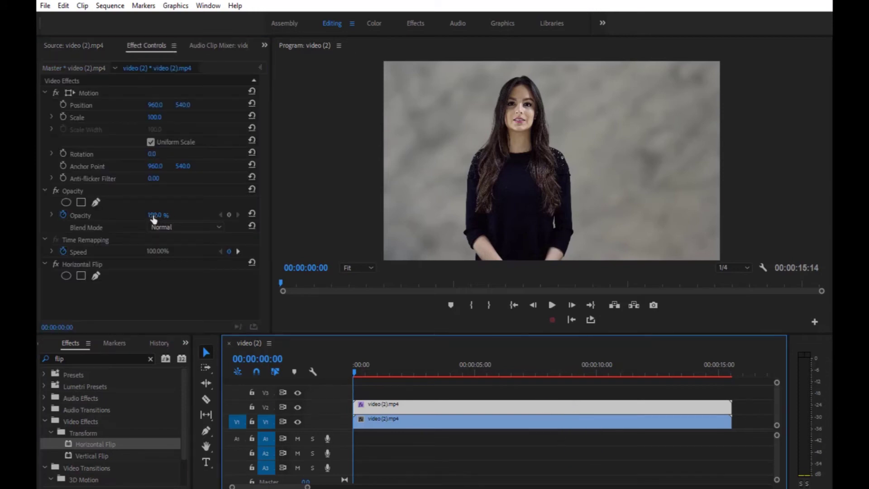
pyautogui.click(154, 215)
pyautogui.write('6')
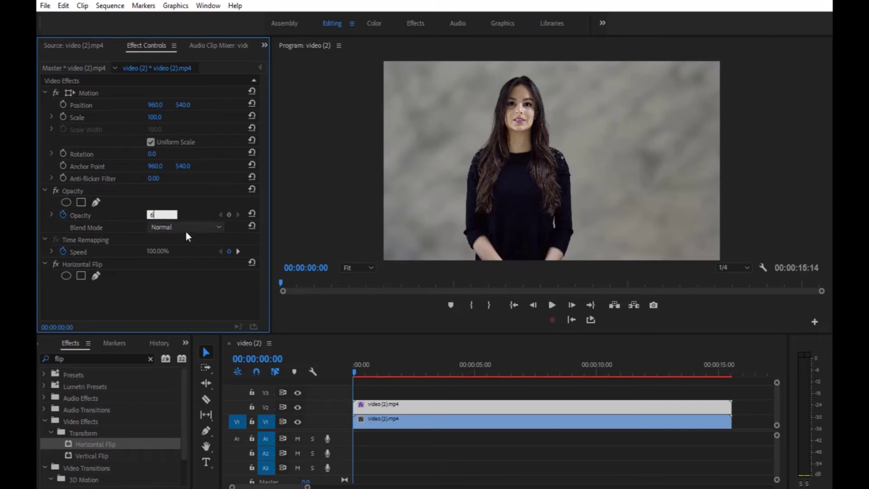
pyautogui.write('0')
pyautogui.press('Return')
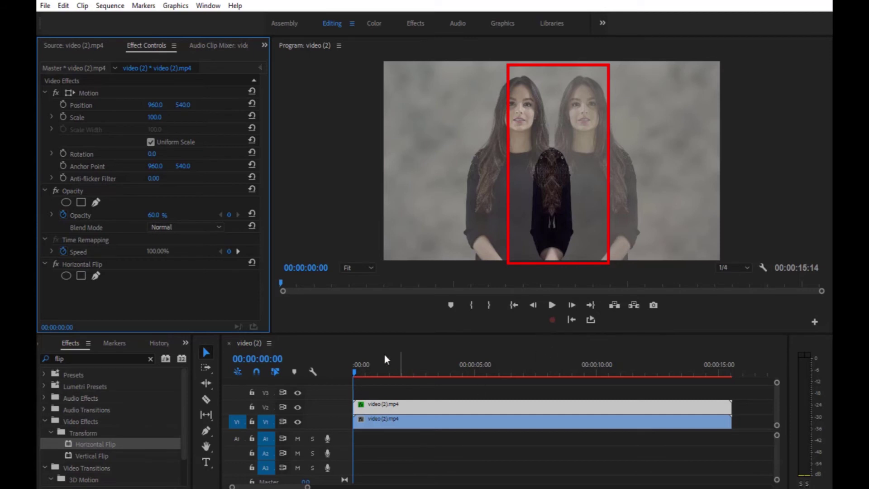
# At 00:00:10:02, spread the two women apart by setting the horizontal position to 560 for the V2 clip and 1379 for the V1 clip.
pyautogui.moveTo(354, 370)
pyautogui.mouseDown()
pyautogui.moveTo(514, 378)
pyautogui.moveTo(710, 407)
pyautogui.moveTo(592, 401)
pyautogui.mouseUp()
pyautogui.moveTo(576, 398); pyautogui.dragTo(602, 397)
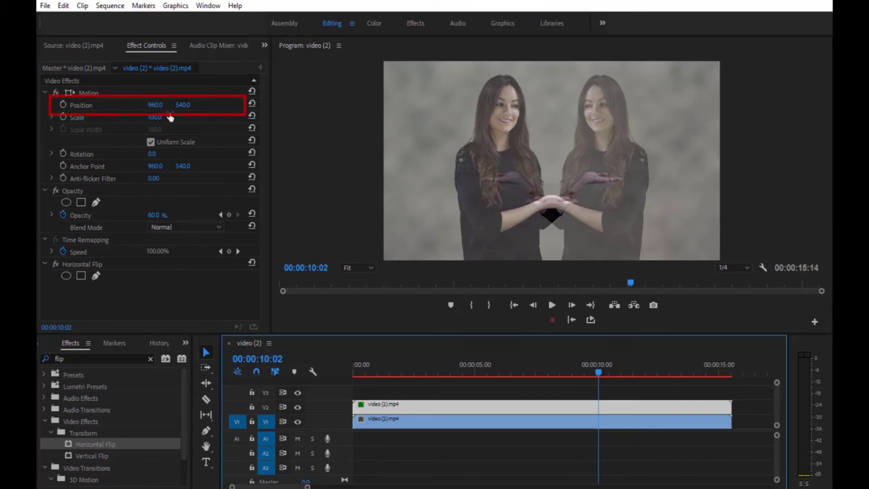
pyautogui.moveTo(154, 107); pyautogui.dragTo(41, 107)
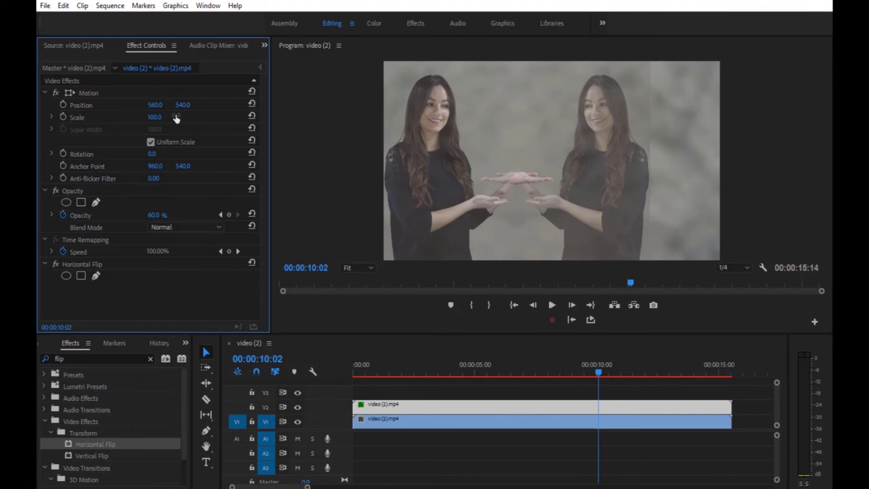
pyautogui.click(637, 422)
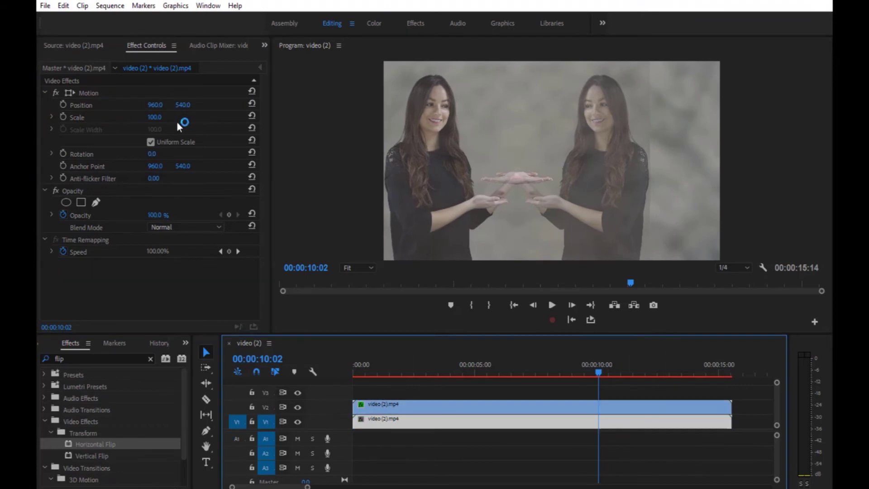
pyautogui.moveTo(155, 106); pyautogui.dragTo(343, 106)
# Set the V2 clip's horizontal position to 550 and fine-tune it to 555.
pyautogui.click(481, 407)
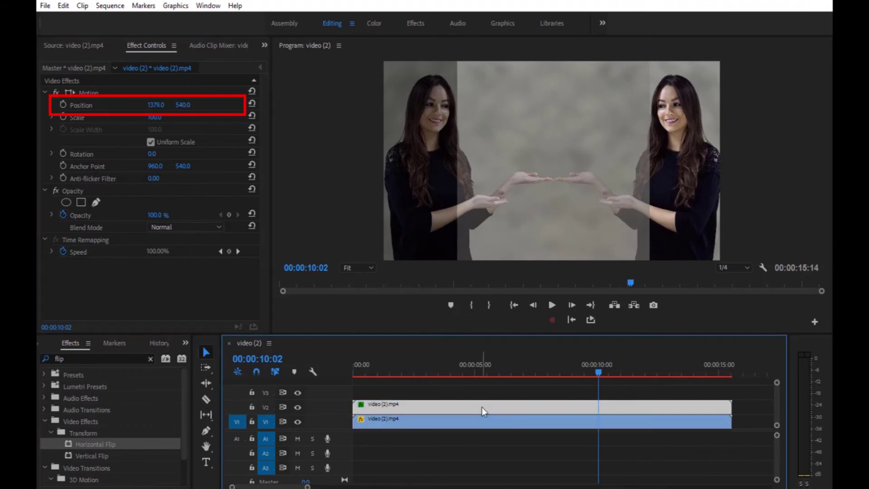
pyautogui.click(158, 105)
pyautogui.write('550')
pyautogui.press('Return')
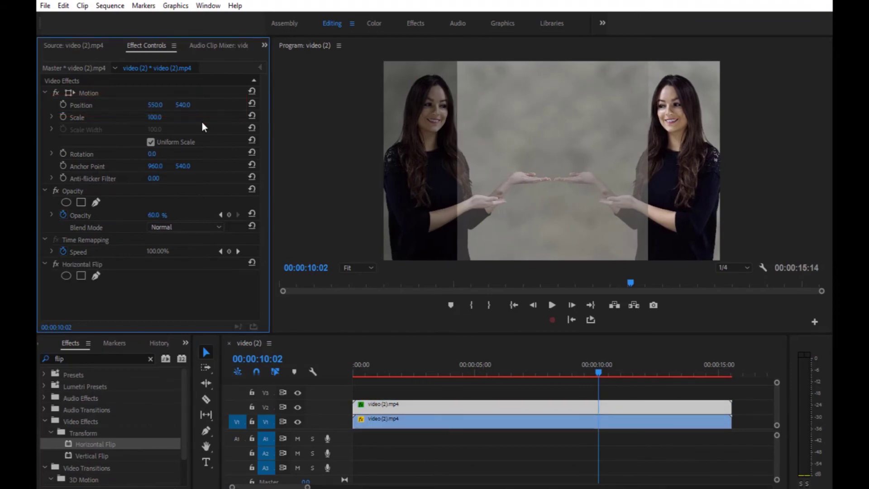
pyautogui.click(154, 109)
pyautogui.press('Return')
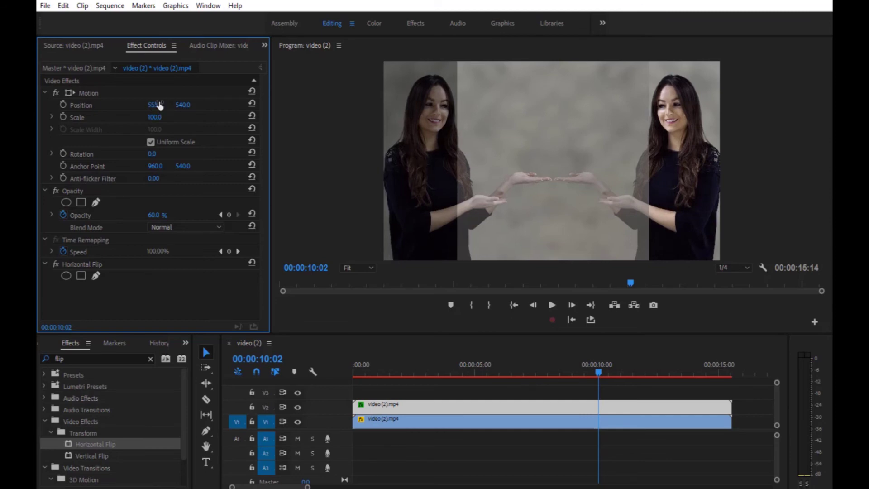
# Examine the gap between the two women's fingertips at 100% zoom, and return the preview to Fit.
pyautogui.click(357, 268)
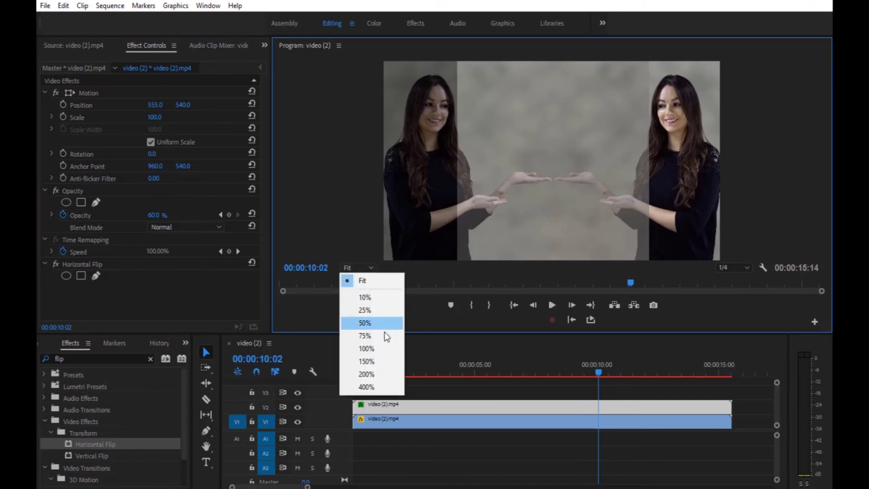
pyautogui.click(376, 347)
pyautogui.press('h')
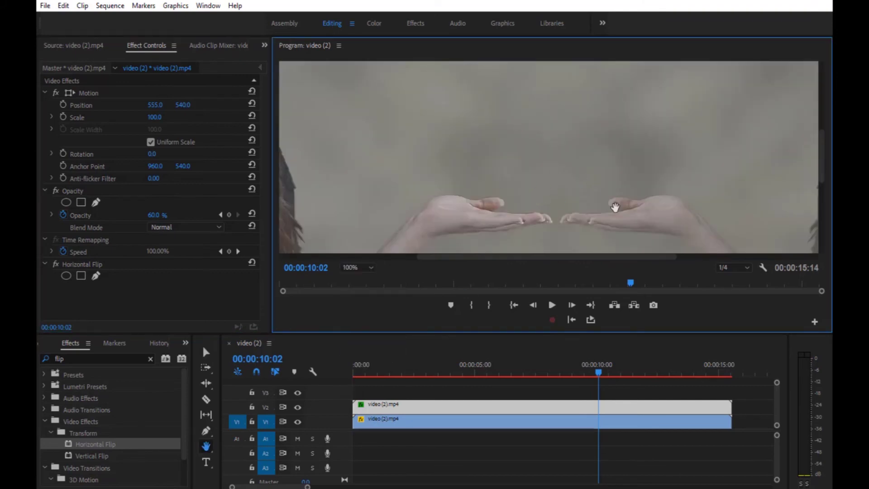
pyautogui.moveTo(615, 204); pyautogui.dragTo(376, 182)
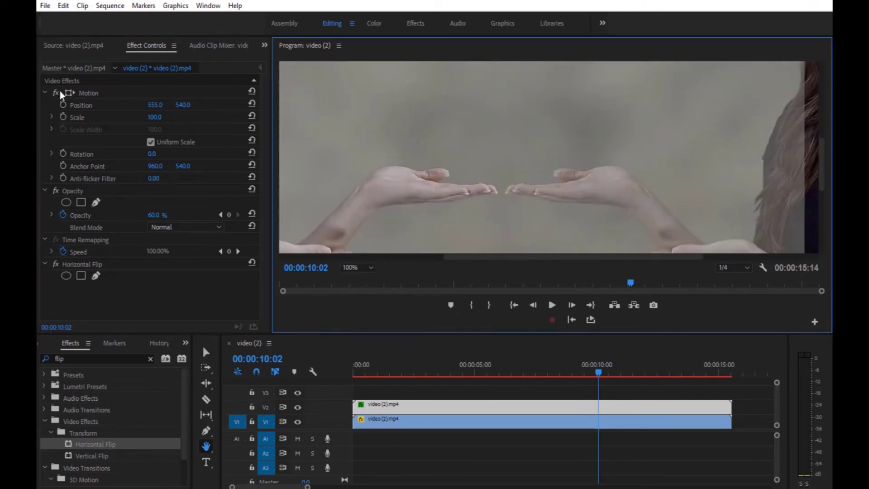
pyautogui.press('v')
pyautogui.click(358, 267)
pyautogui.click(363, 281)
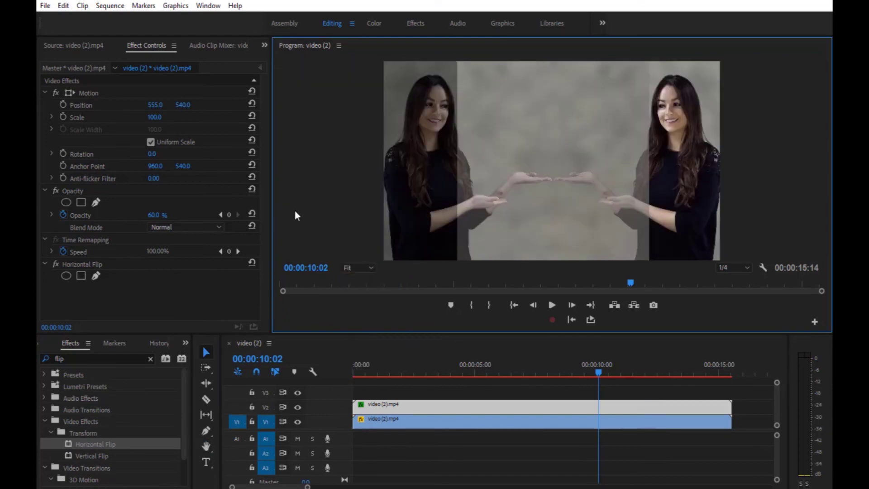
# Start a free-form opacity mask on the V2 clip, with its edge running down between the two women's fingertips to below the frame.
pyautogui.click(66, 202)
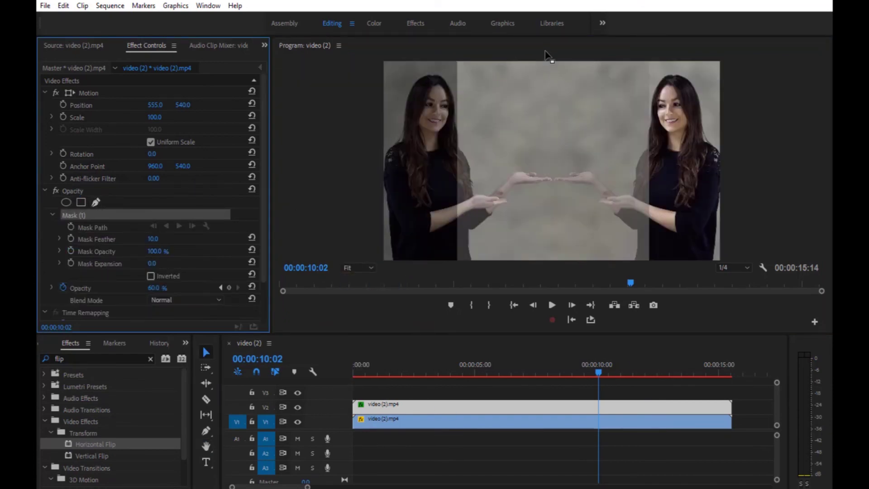
pyautogui.click(550, 156)
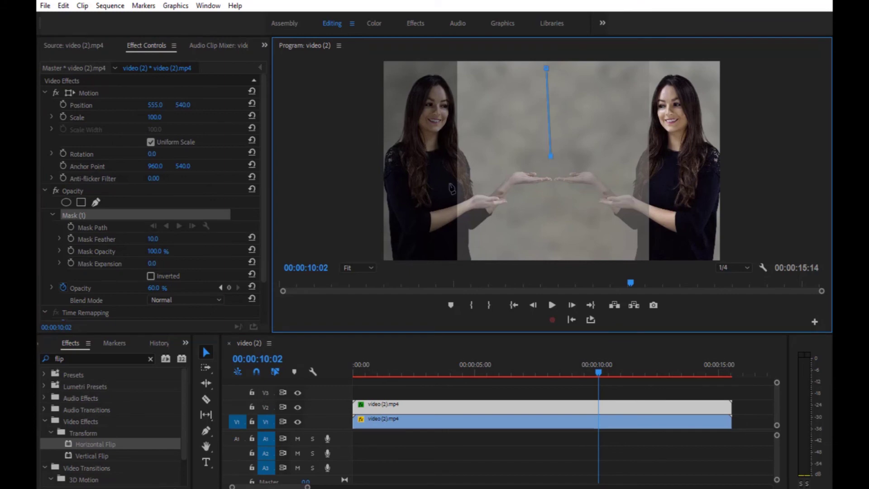
pyautogui.click(357, 267)
pyautogui.click(385, 324)
pyautogui.press('`')
pyautogui.click(436, 387)
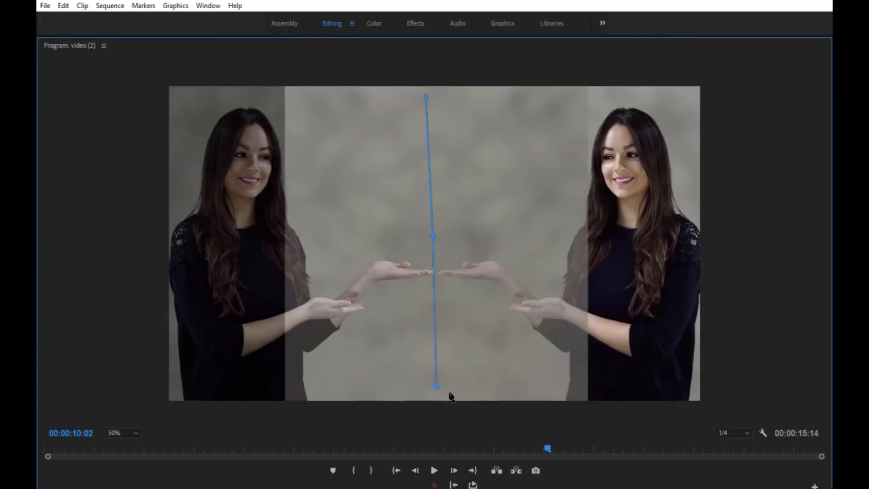
pyautogui.moveTo(436, 387); pyautogui.dragTo(448, 386)
pyautogui.click(457, 423)
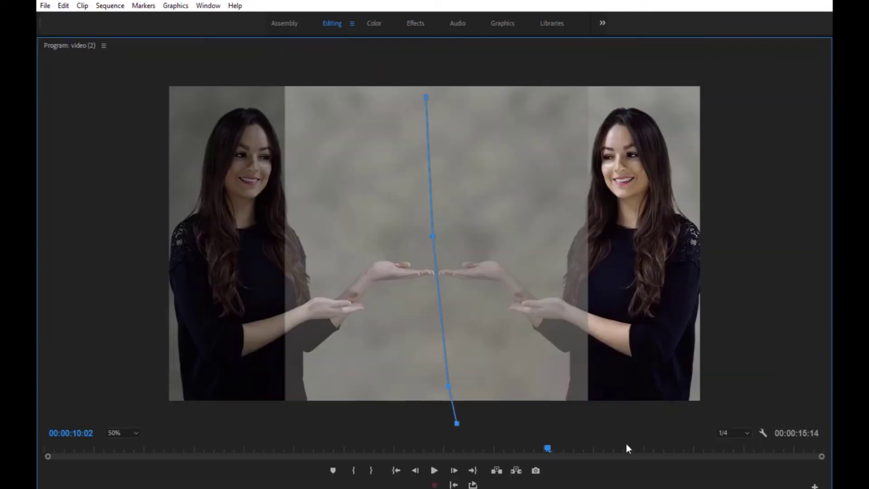
# Carry the mask path outside the frame around the left woman and close it at its starting point.
pyautogui.click(149, 417)
pyautogui.click(98, 291)
pyautogui.click(139, 71)
pyautogui.click(402, 66)
pyautogui.click(425, 76)
pyautogui.click(426, 97)
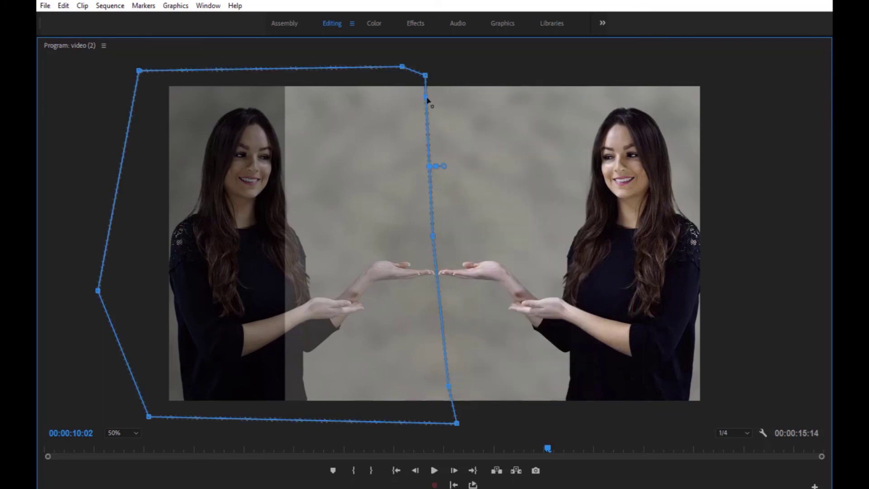
pyautogui.press('`')
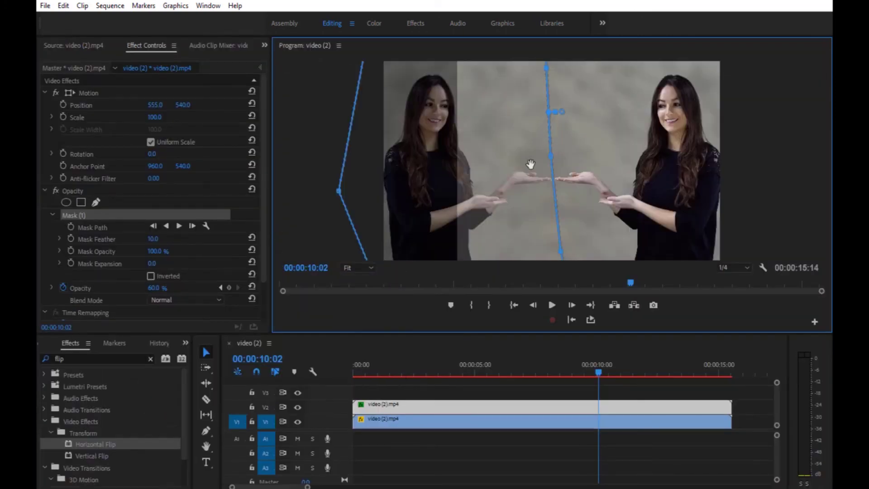
# Set the mask's feather to 15 and its expansion to 10.
pyautogui.click(153, 239)
pyautogui.write('15')
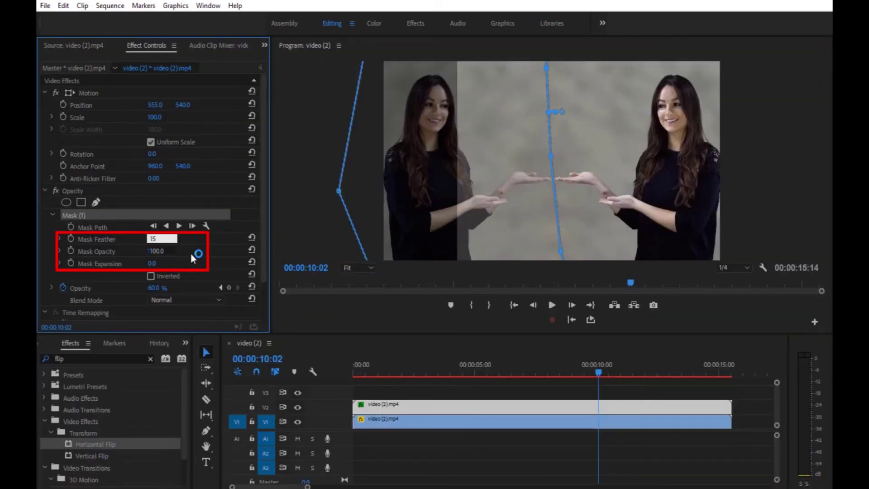
pyautogui.press('Tab')
pyautogui.press('Tab')
pyautogui.write('10')
pyautogui.press('Tab')
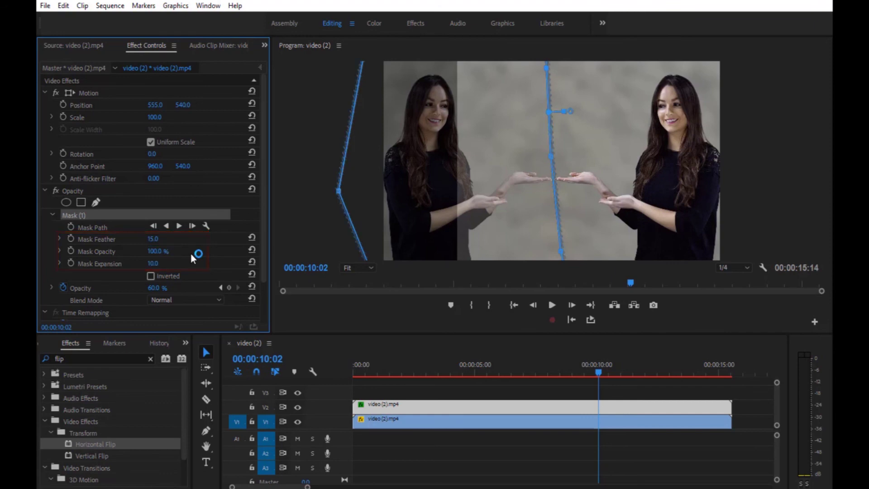
# Set the V2 clip's opacity to 100% and play the sequence from the start to 00:00:08:17.
pyautogui.press('Home')
pyautogui.write('100')
pyautogui.press('Return')
pyautogui.press('space')
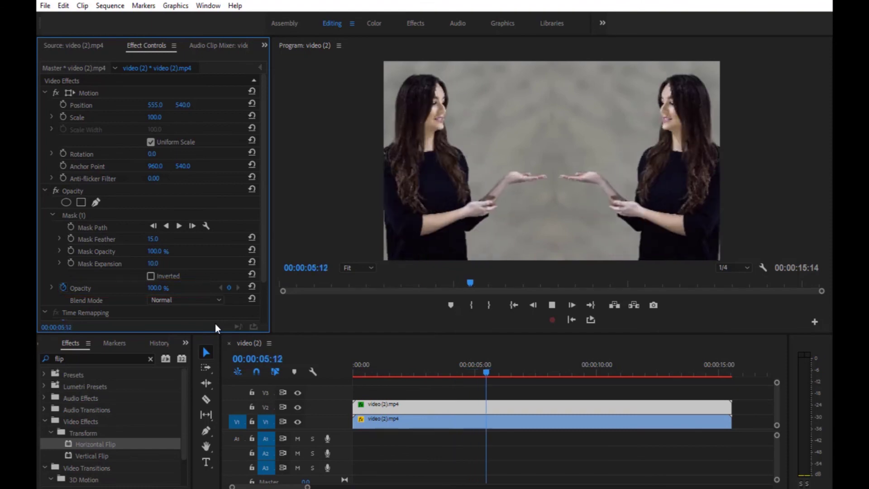
pyautogui.press('space')
# Soften the mask seam in the background between the women by setting the mask feather to 67 and the mask expansion to 22.
pyautogui.click(358, 267)
pyautogui.click(389, 336)
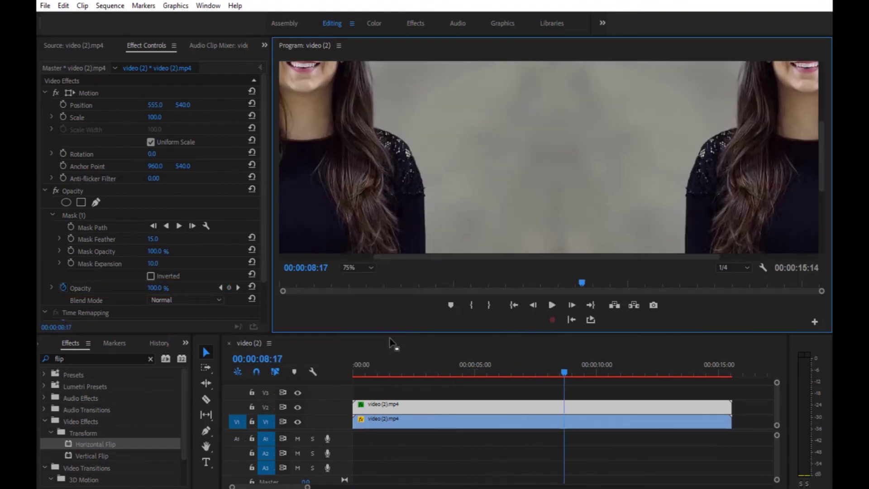
pyautogui.press('h')
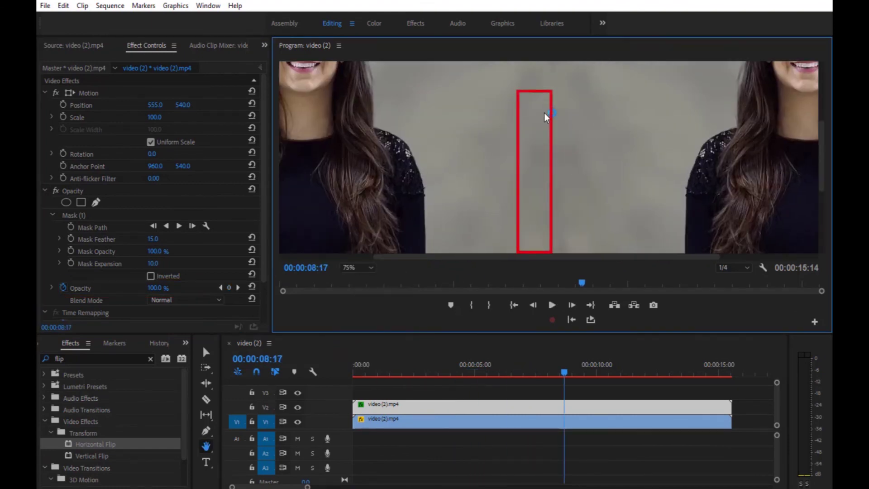
pyautogui.moveTo(548, 120); pyautogui.dragTo(515, 205)
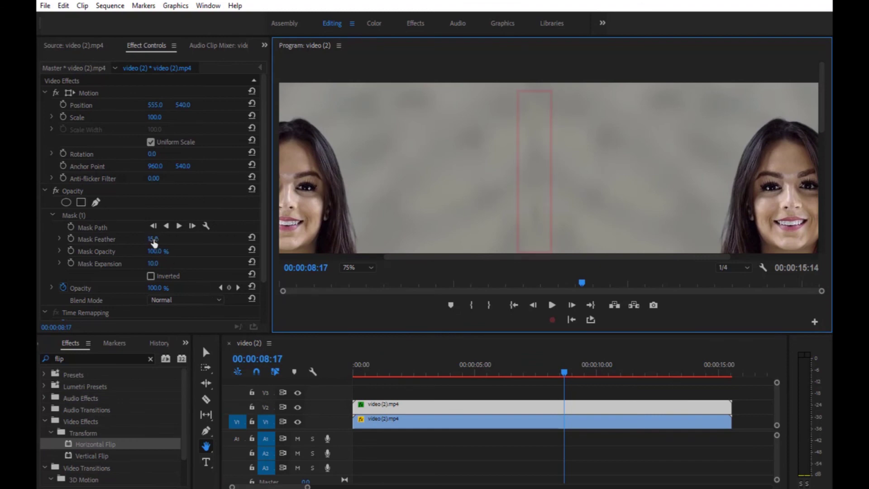
pyautogui.moveTo(153, 239)
pyautogui.mouseDown()
pyautogui.moveTo(181, 238)
pyautogui.moveTo(213, 271)
pyautogui.moveTo(275, 284)
pyautogui.mouseUp()
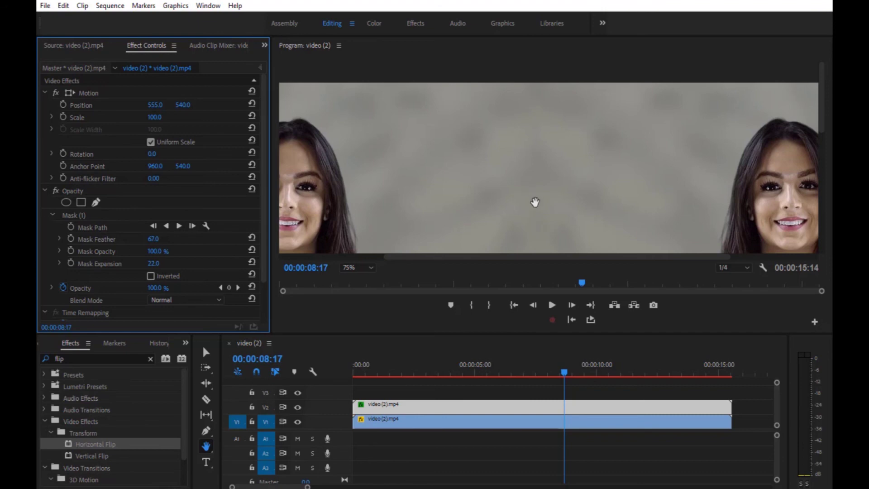
# Examine the blended background down to the frame's lower edge, fit the whole frame in the preview and play the sequence.
pyautogui.moveTo(533, 200); pyautogui.dragTo(539, 96)
pyautogui.moveTo(564, 247); pyautogui.dragTo(575, 202)
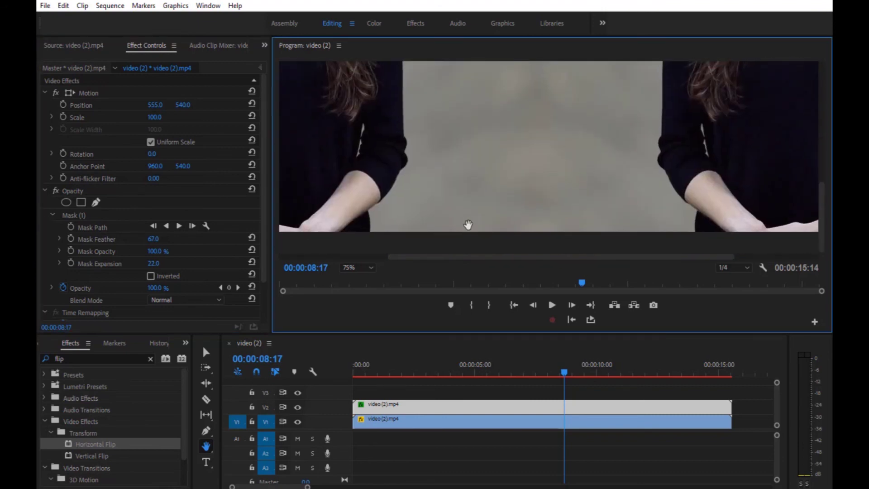
pyautogui.click(358, 268)
pyautogui.click(358, 279)
pyautogui.press('space')
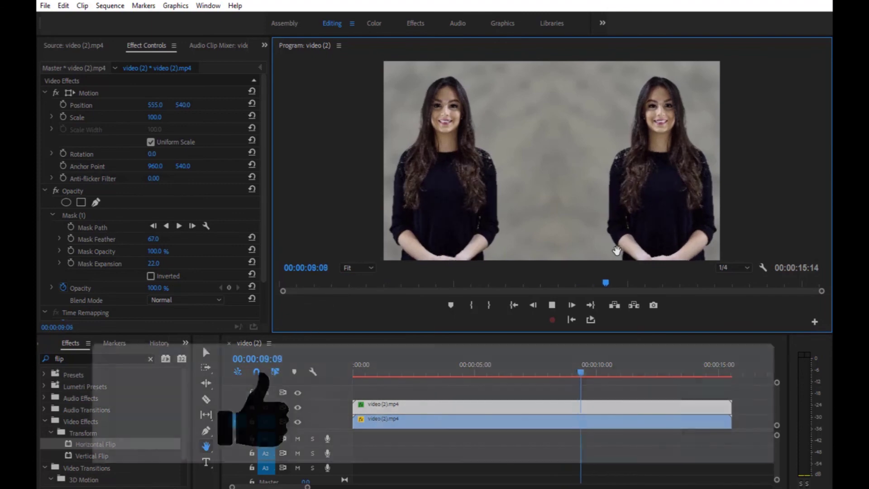